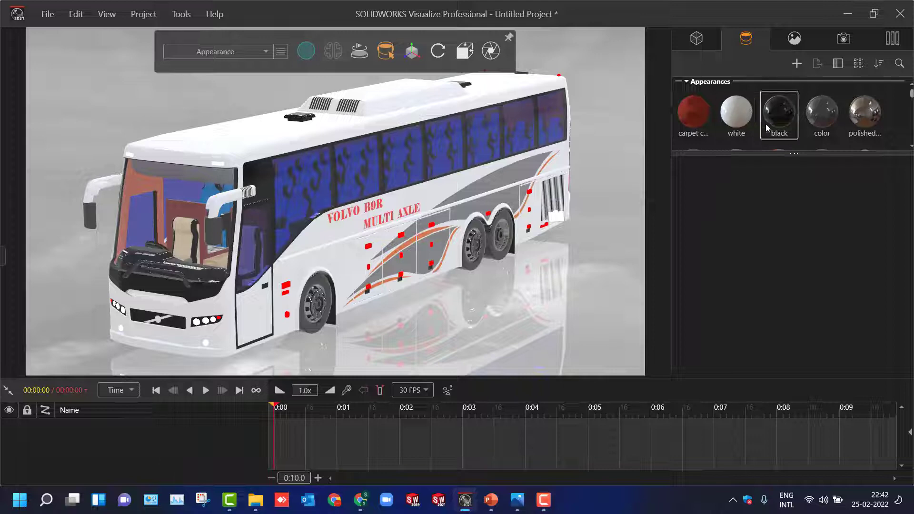
# - Add a starting keyframe at 0:00 to the white body appearance and set the animation's end to 2 seconds
pyautogui.moveTo(776, 153); pyautogui.dragTo(776, 332)
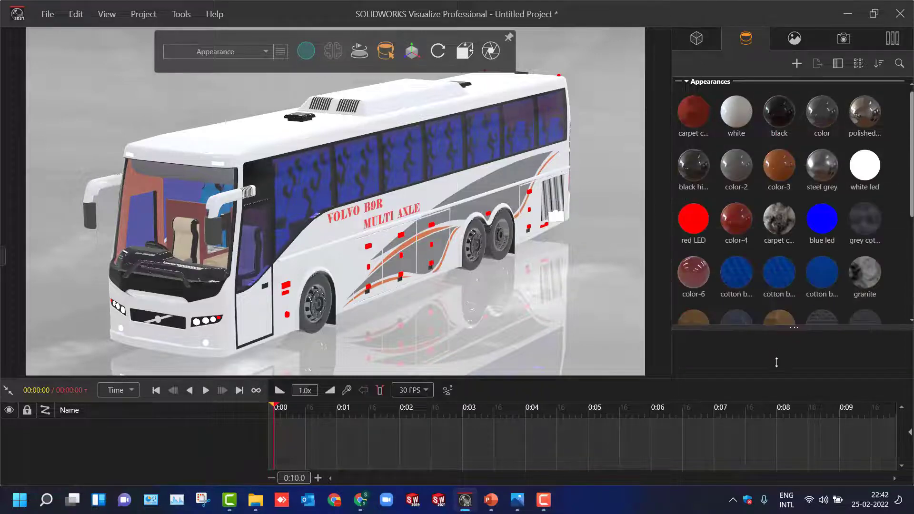
pyautogui.click(270, 138)
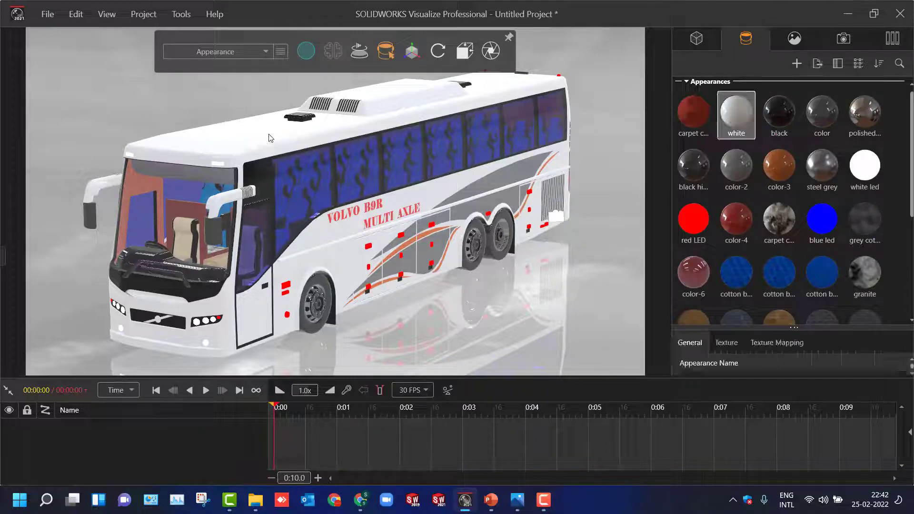
pyautogui.rightClick(735, 124)
pyautogui.moveTo(768, 259)
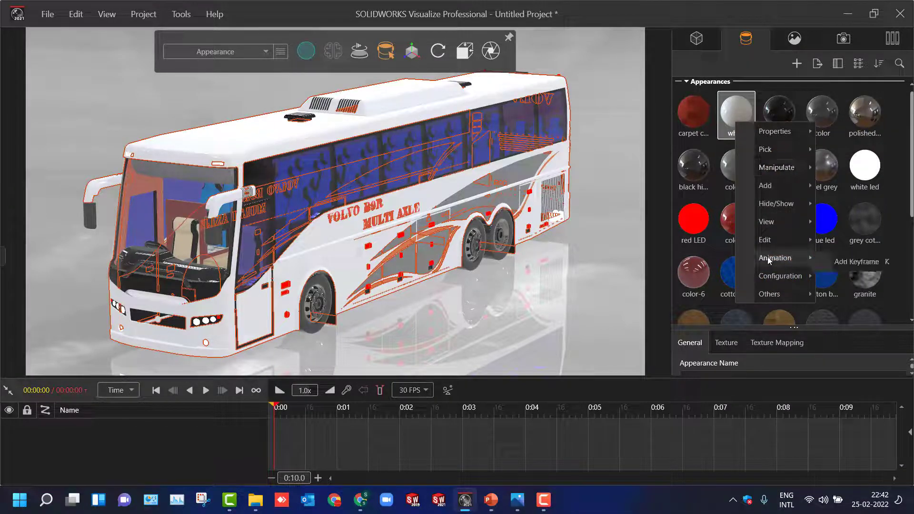
pyautogui.click(854, 265)
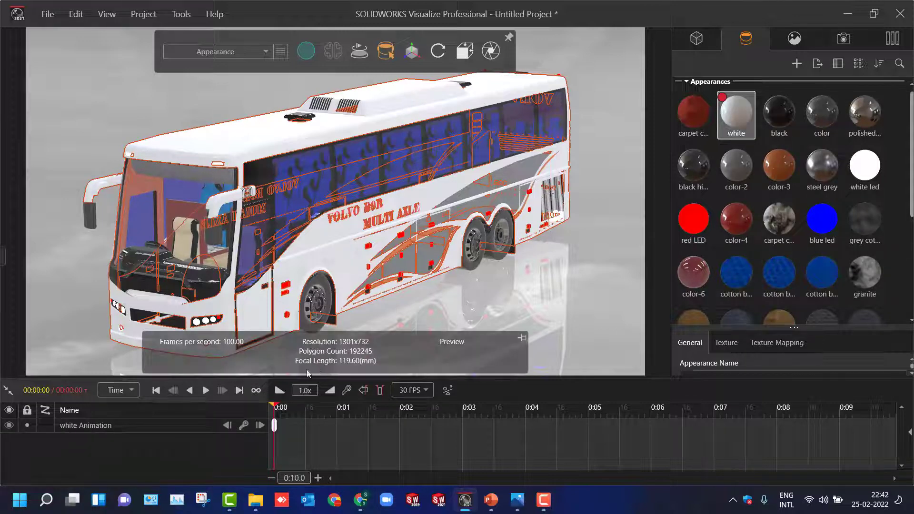
pyautogui.moveTo(279, 407)
pyautogui.mouseDown()
pyautogui.moveTo(465, 410)
pyautogui.moveTo(407, 418)
pyautogui.mouseUp()
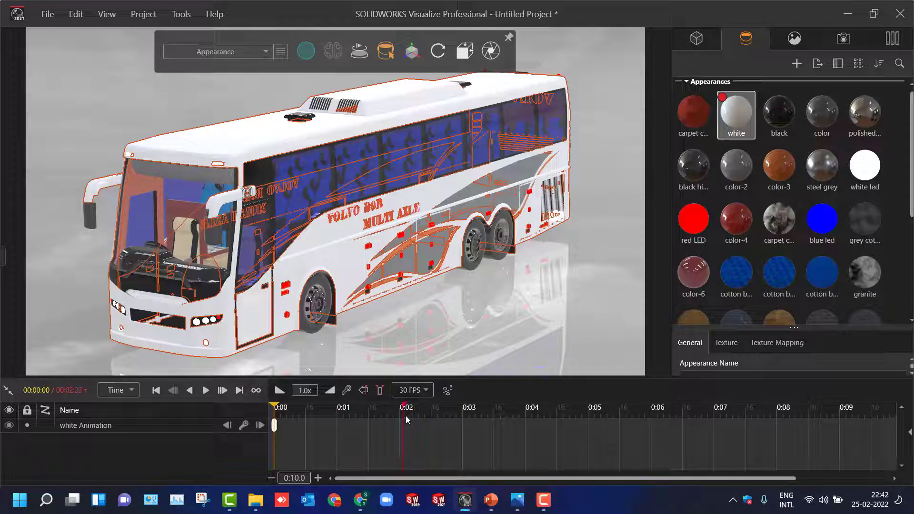
pyautogui.click(277, 428)
pyautogui.hotkey('ctrl', 'v')
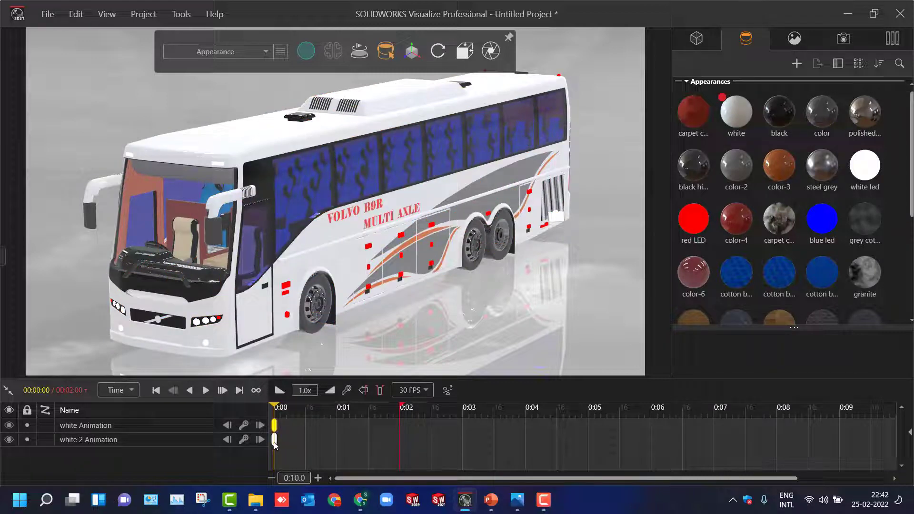
pyautogui.hotkey('ctrl', 'z')
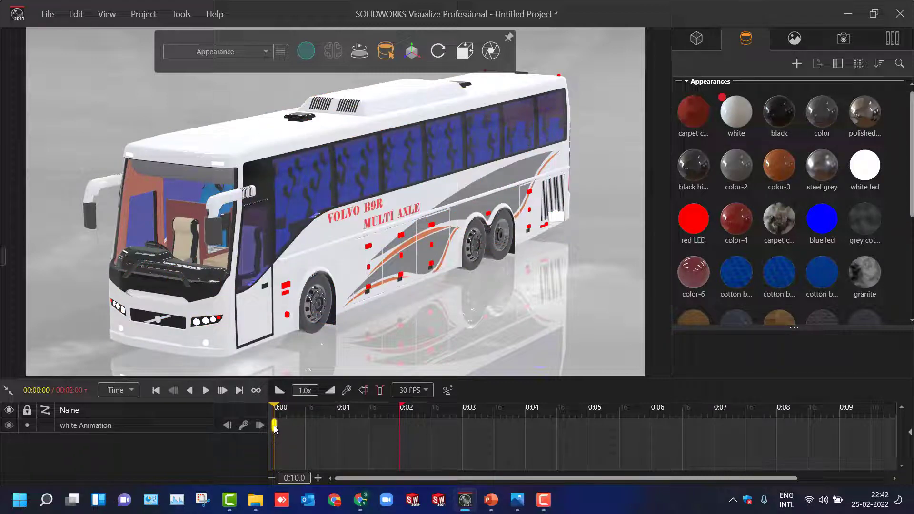
# - Duplicate the white appearance's starting keyframe and place the copy at 1 second on the timeline
pyautogui.moveTo(275, 425)
pyautogui.mouseDown()
pyautogui.moveTo(298, 425)
pyautogui.moveTo(274, 425)
pyautogui.mouseUp()
pyautogui.rightClick(275, 426)
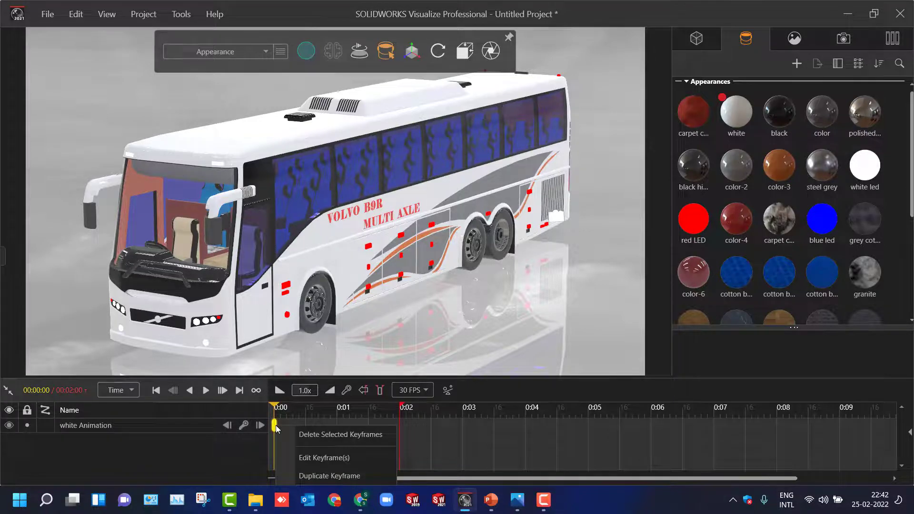
pyautogui.click(314, 476)
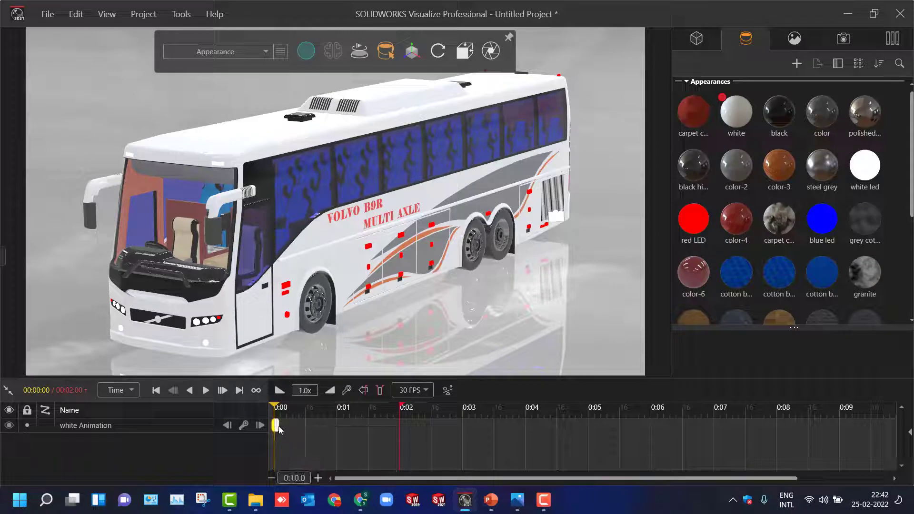
pyautogui.moveTo(279, 426); pyautogui.dragTo(291, 429)
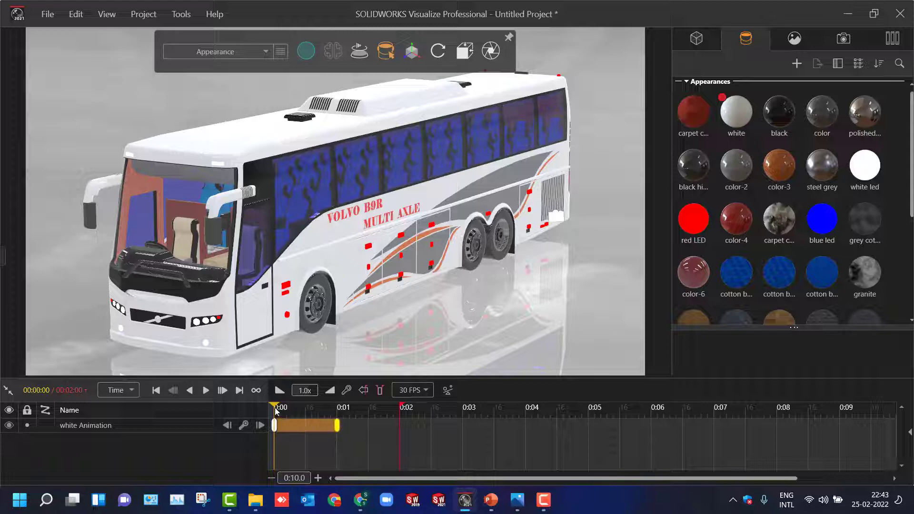
# - Try to recolour the white appearance dark red at the 1-second keyframe, with saturation 83 and value 61
pyautogui.moveTo(276, 409); pyautogui.dragTo(339, 412)
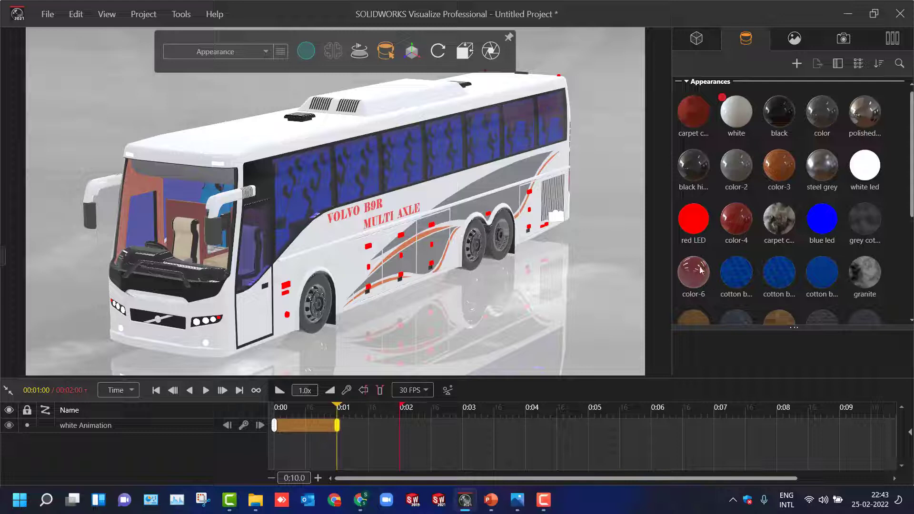
pyautogui.click(736, 120)
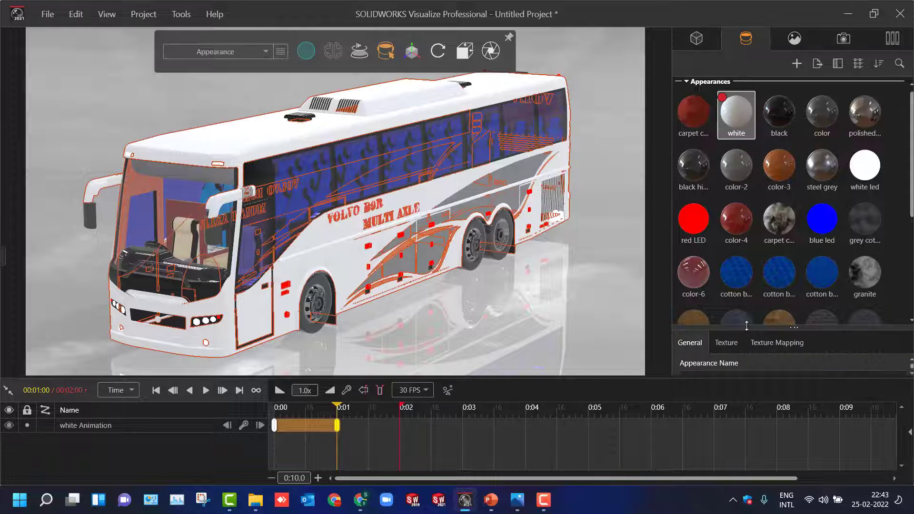
pyautogui.moveTo(746, 328); pyautogui.dragTo(745, 157)
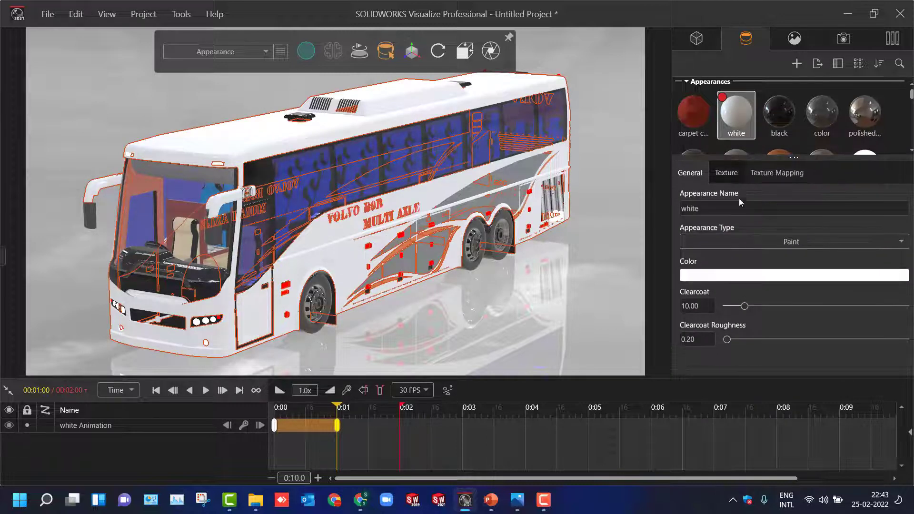
pyautogui.click(709, 276)
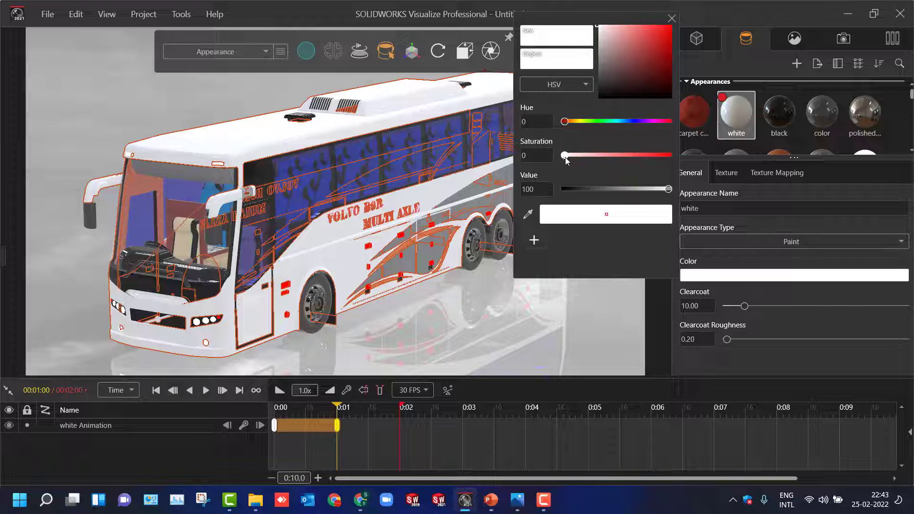
pyautogui.moveTo(565, 159)
pyautogui.mouseDown()
pyautogui.moveTo(652, 164)
pyautogui.moveTo(629, 197)
pyautogui.mouseUp()
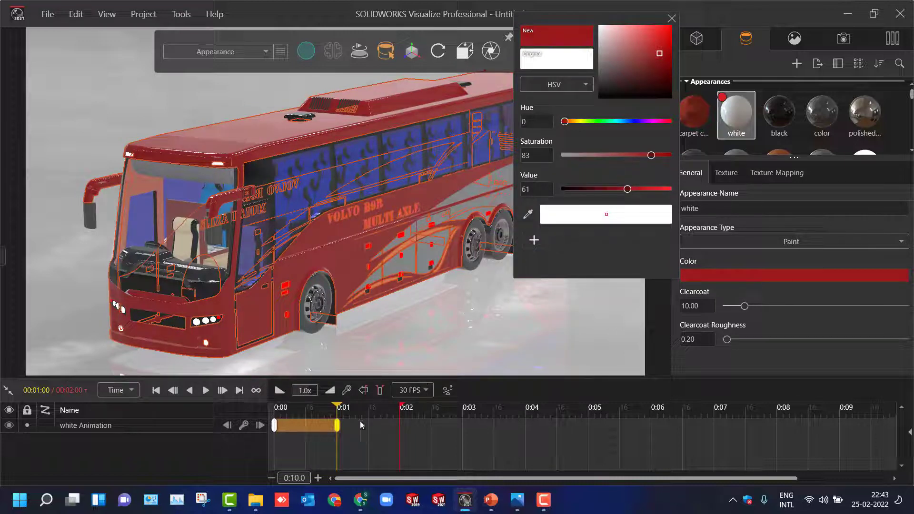
pyautogui.moveTo(338, 409)
pyautogui.mouseDown()
pyautogui.moveTo(276, 410)
pyautogui.moveTo(339, 412)
pyautogui.mouseUp()
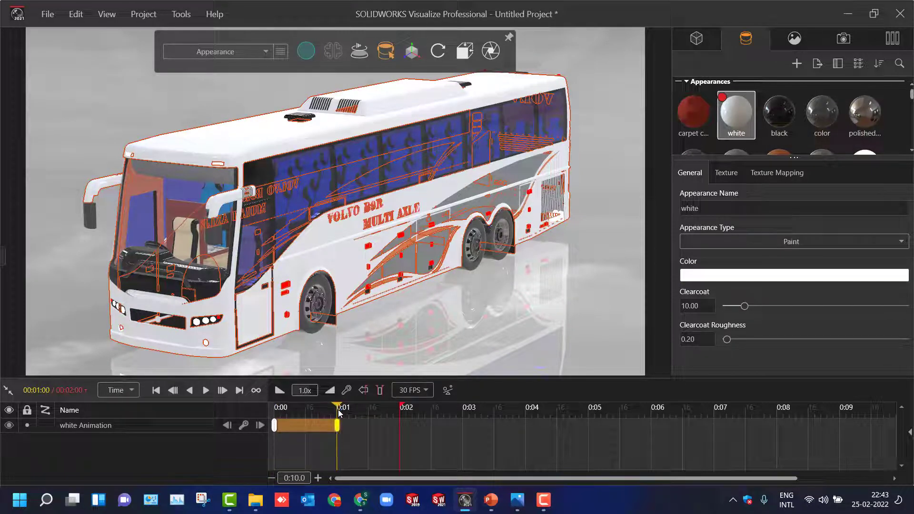
pyautogui.click(496, 300)
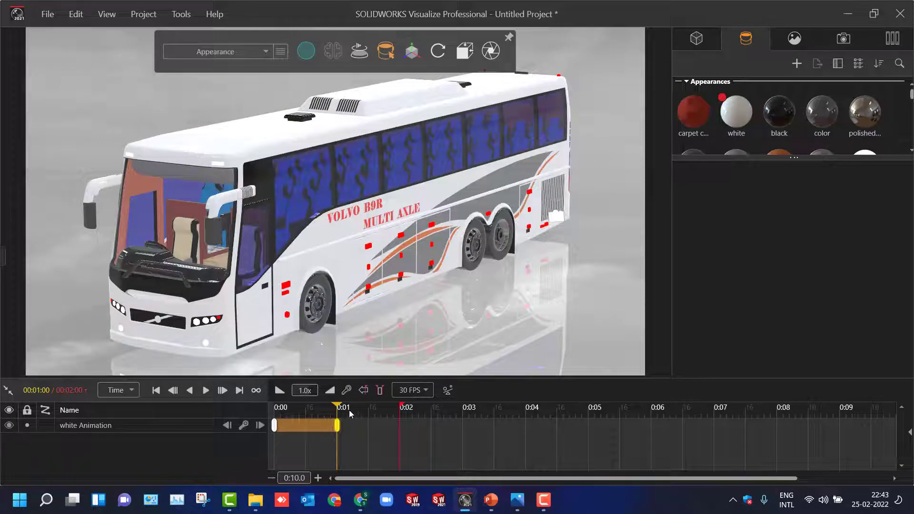
# - At 00:01:57, recolour the white appearance dark red with saturation 94 and value 54
pyautogui.moveTo(338, 409); pyautogui.dragTo(374, 410)
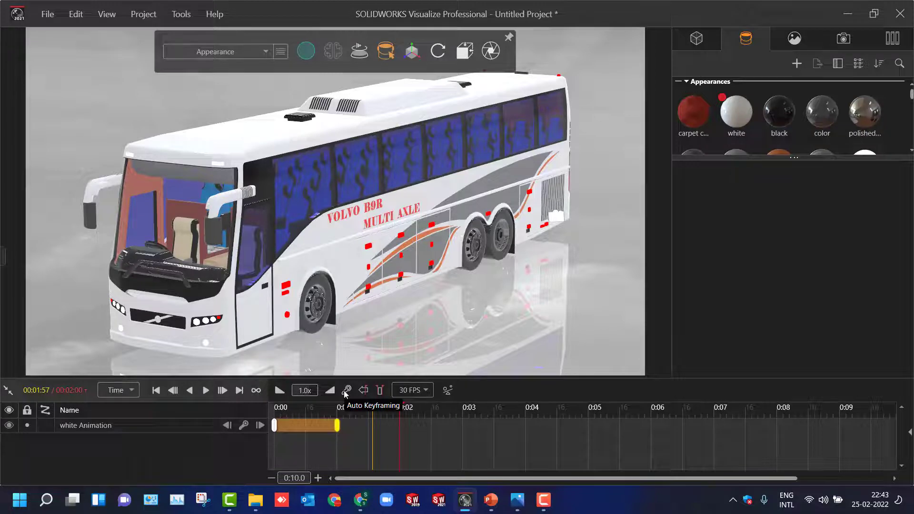
pyautogui.click(736, 113)
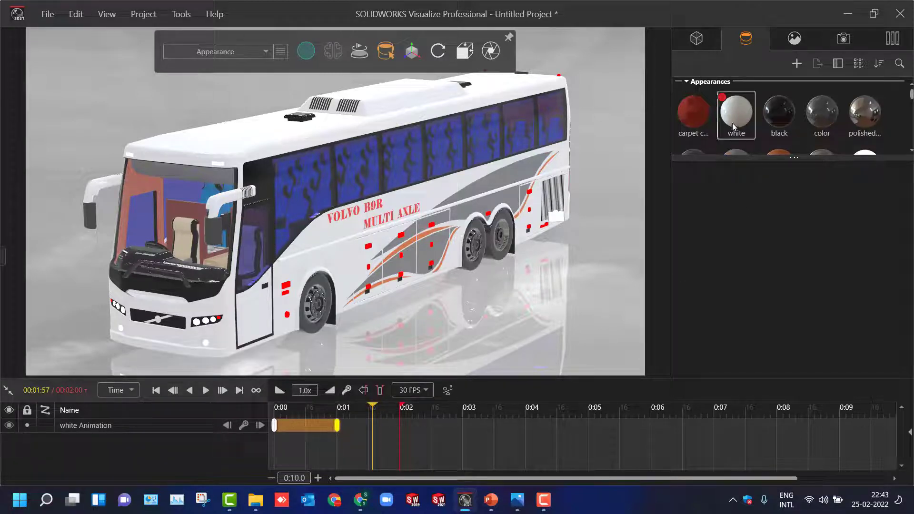
pyautogui.click(697, 276)
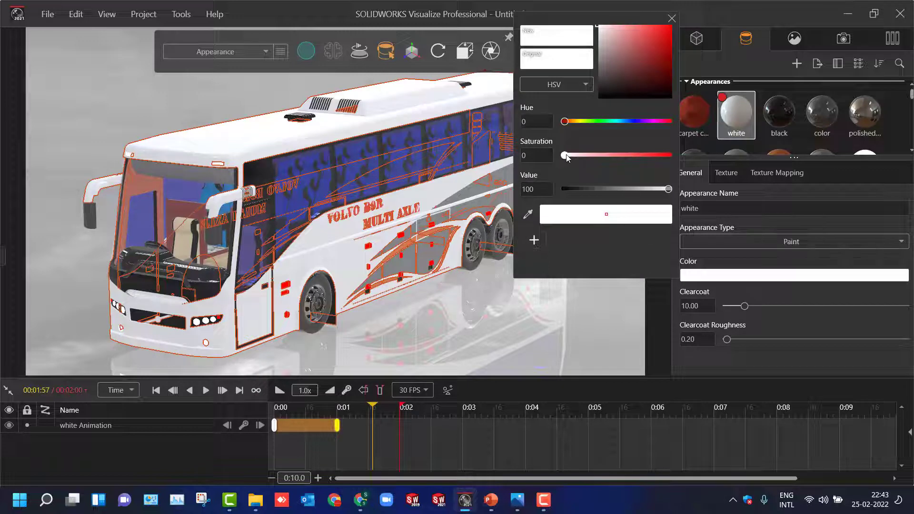
pyautogui.moveTo(566, 156); pyautogui.dragTo(620, 193)
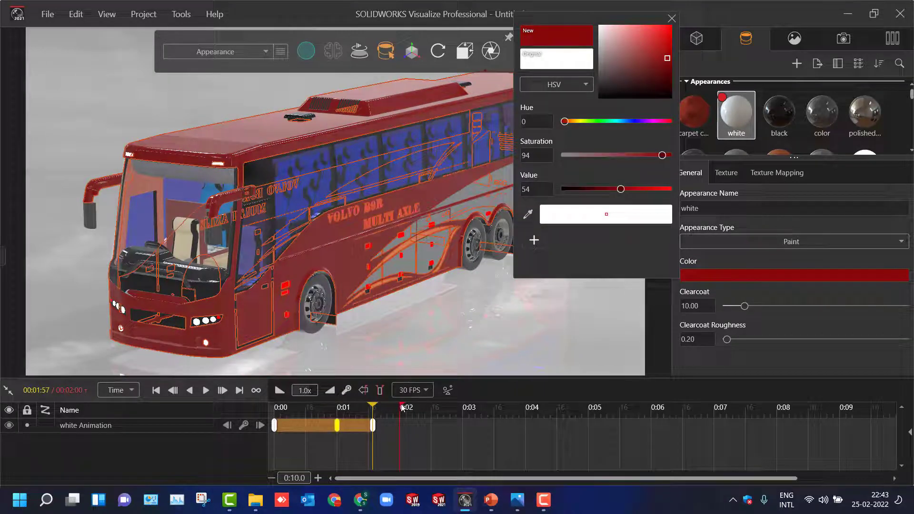
# - Extend the animation's end to 00:03:50 and recolour the body appearance yellow at 00:02:50, with hue 56 and value 94
pyautogui.moveTo(401, 407)
pyautogui.mouseDown()
pyautogui.moveTo(517, 410)
pyautogui.moveTo(497, 410)
pyautogui.mouseUp()
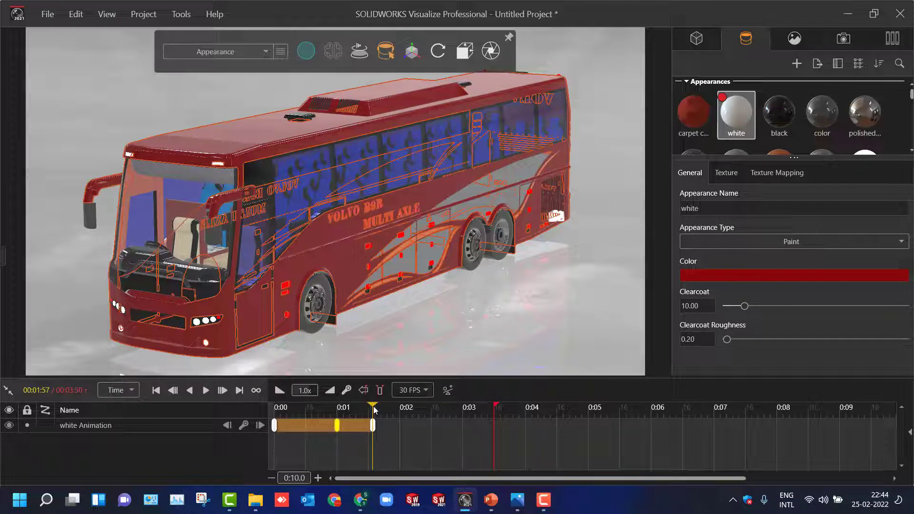
pyautogui.moveTo(374, 409); pyautogui.dragTo(433, 413)
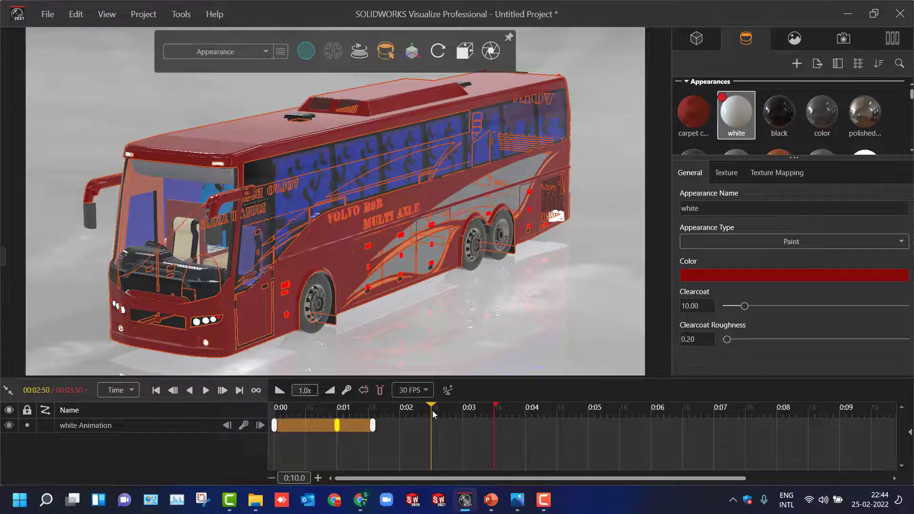
pyautogui.click(705, 276)
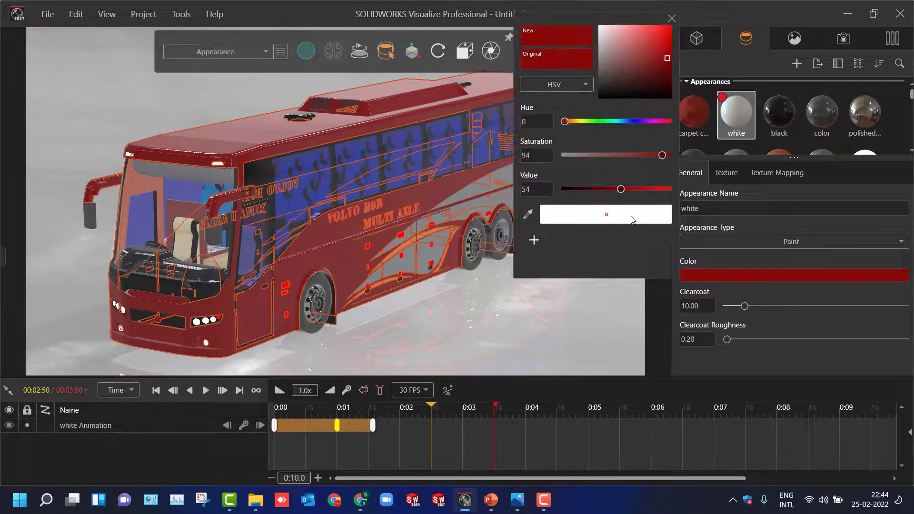
pyautogui.moveTo(563, 124); pyautogui.dragTo(579, 124)
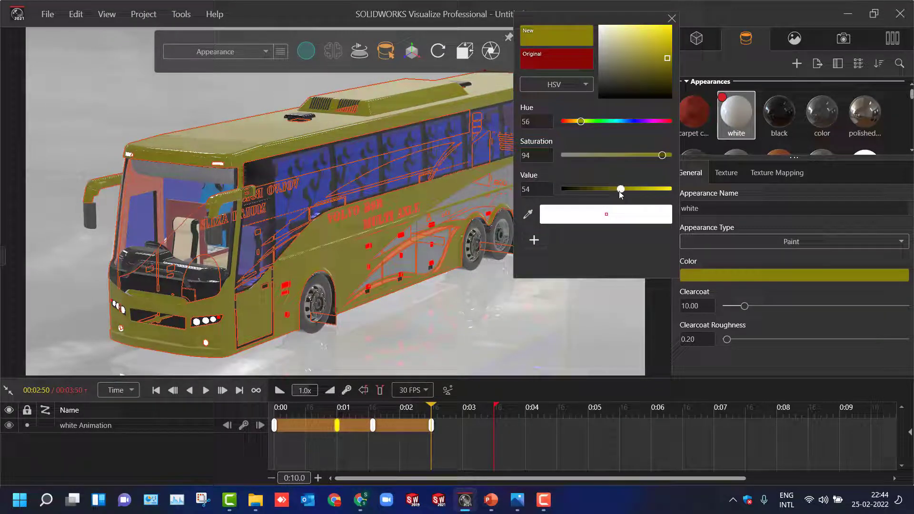
pyautogui.moveTo(621, 189); pyautogui.dragTo(661, 193)
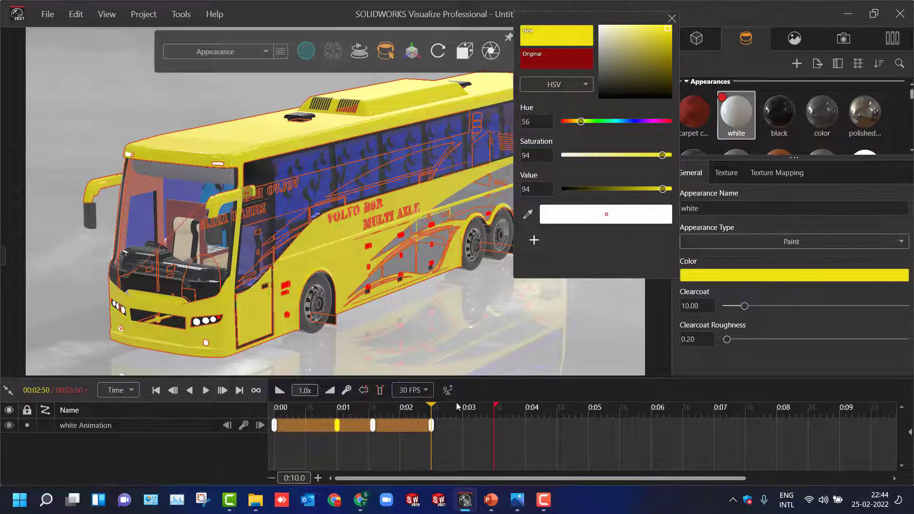
# - At 00:03:50, recolour the body appearance green with hue 134
pyautogui.click(431, 407)
pyautogui.moveTo(432, 407); pyautogui.dragTo(492, 408)
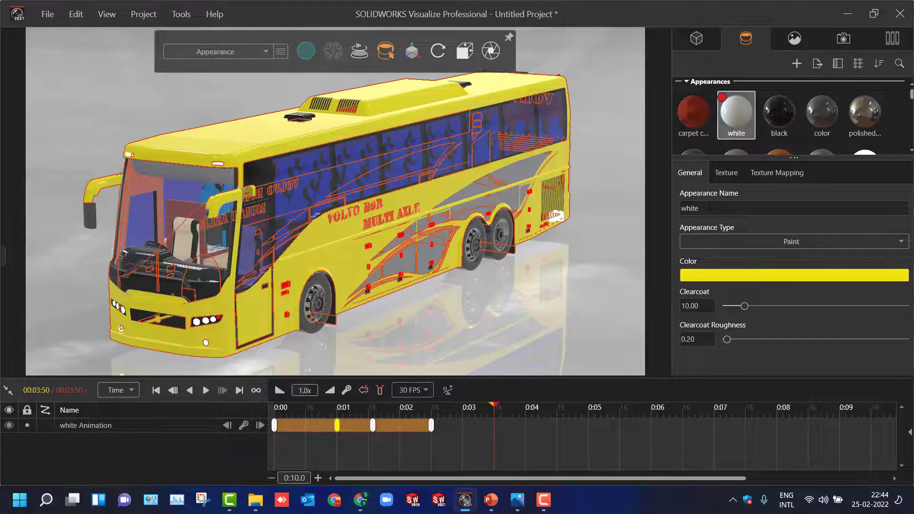
pyautogui.click(709, 279)
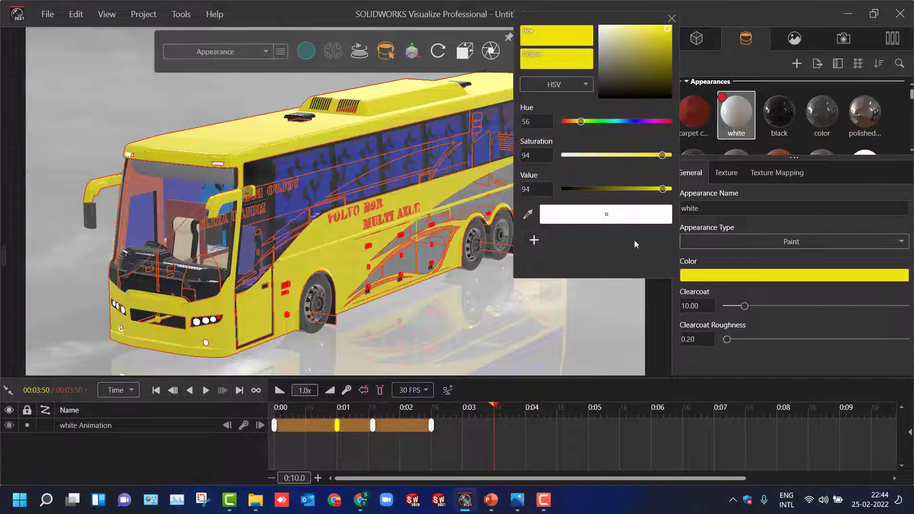
pyautogui.moveTo(581, 121); pyautogui.dragTo(603, 123)
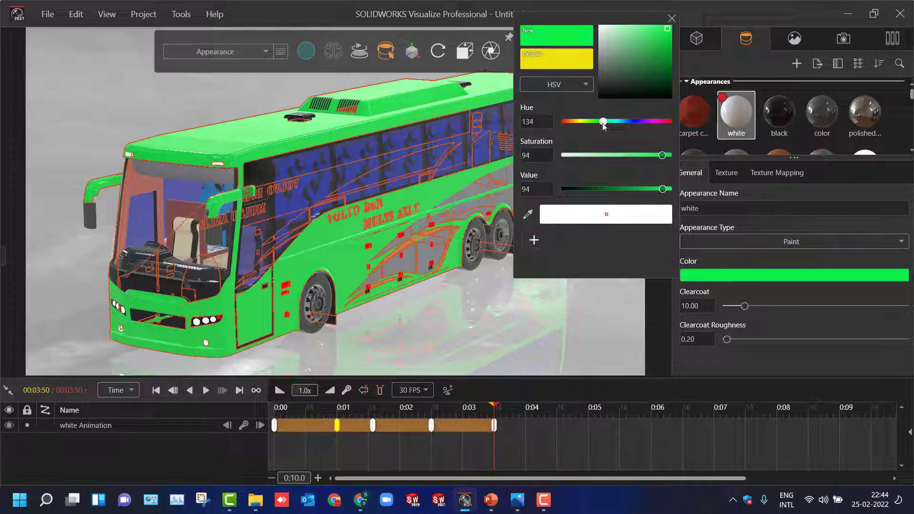
# - Extend the animation's end to 00:04:53 and recolour the body appearance blue at 00:04:50, with hue 234
pyautogui.moveTo(495, 407); pyautogui.dragTo(561, 408)
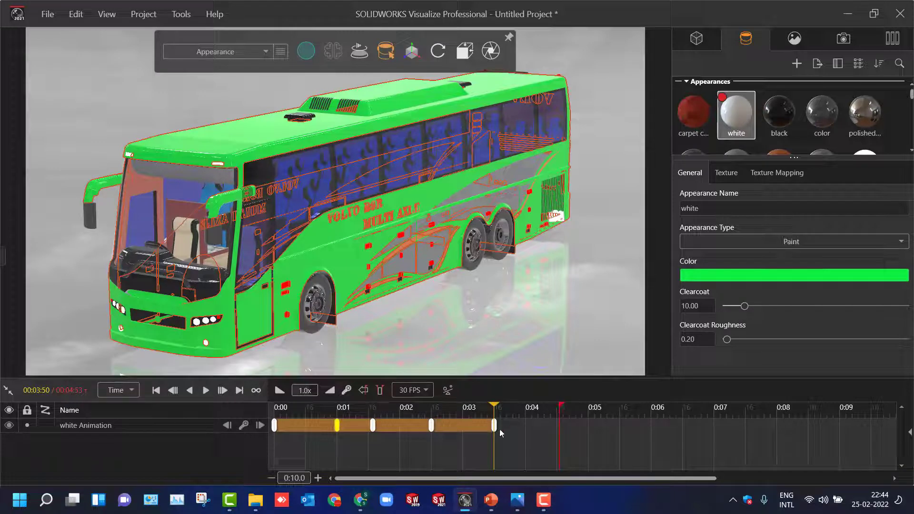
pyautogui.moveTo(496, 407); pyautogui.dragTo(559, 409)
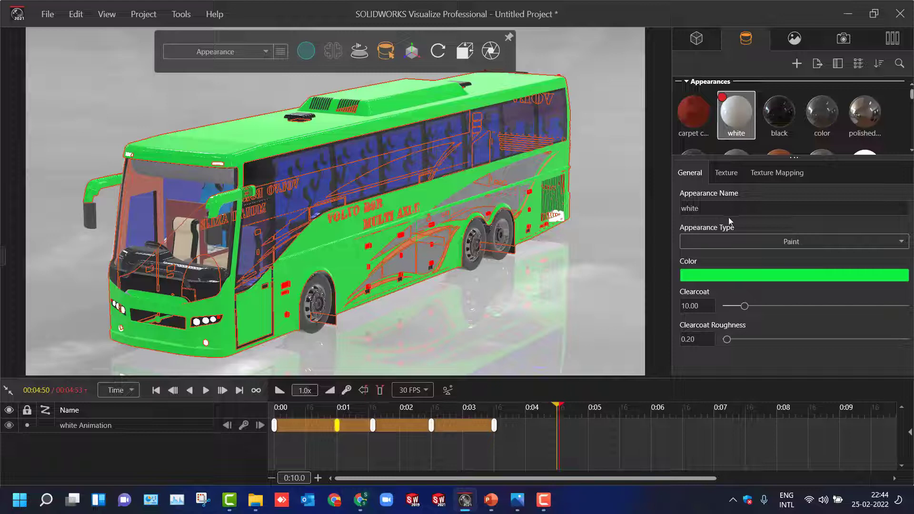
pyautogui.click(714, 277)
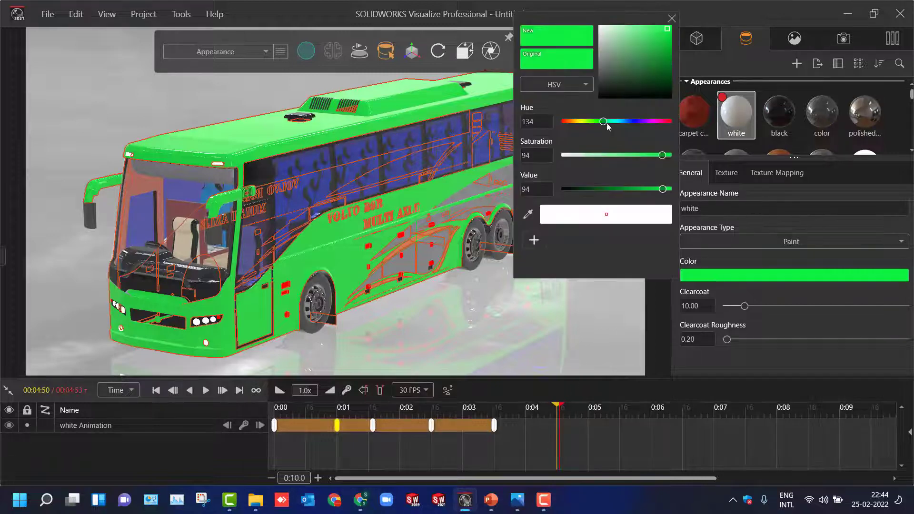
pyautogui.moveTo(607, 122); pyautogui.dragTo(635, 129)
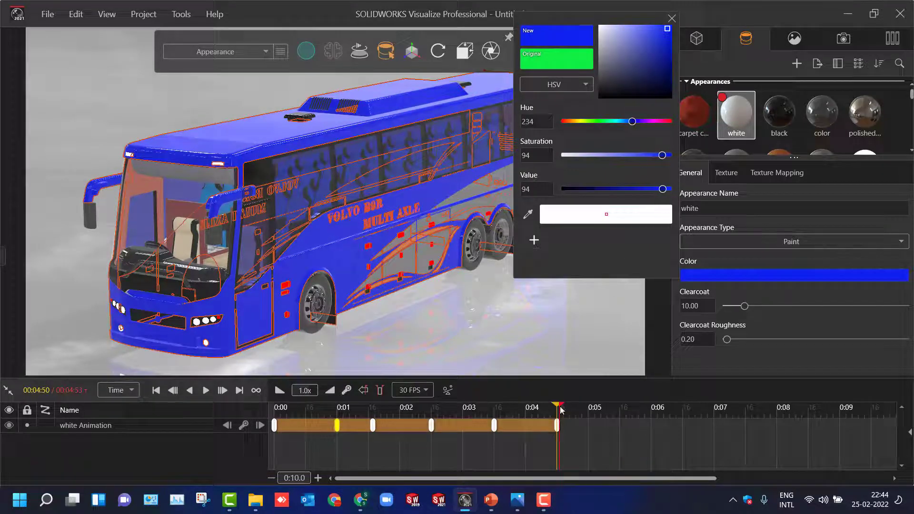
# - Play the colour-change animation from the beginning to review it
pyautogui.moveTo(561, 410); pyautogui.dragTo(265, 419)
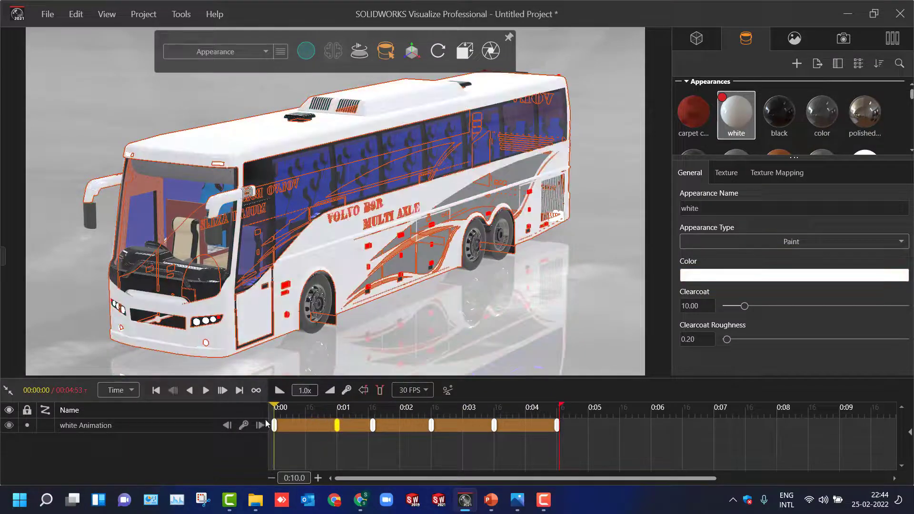
pyautogui.click(204, 394)
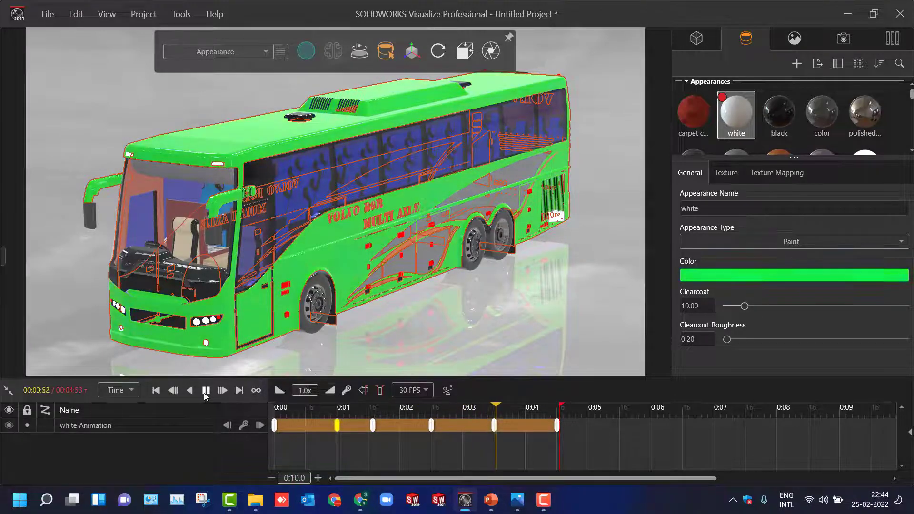
# - Stop the playback, extend the animation's end to 00:09:87 and delete the colour keyframe at 0:01
pyautogui.click(75, 301)
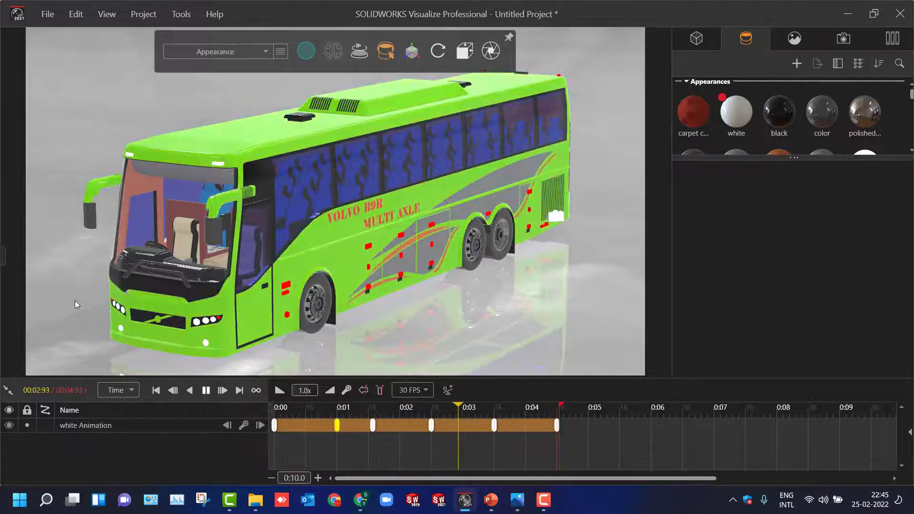
pyautogui.click(206, 390)
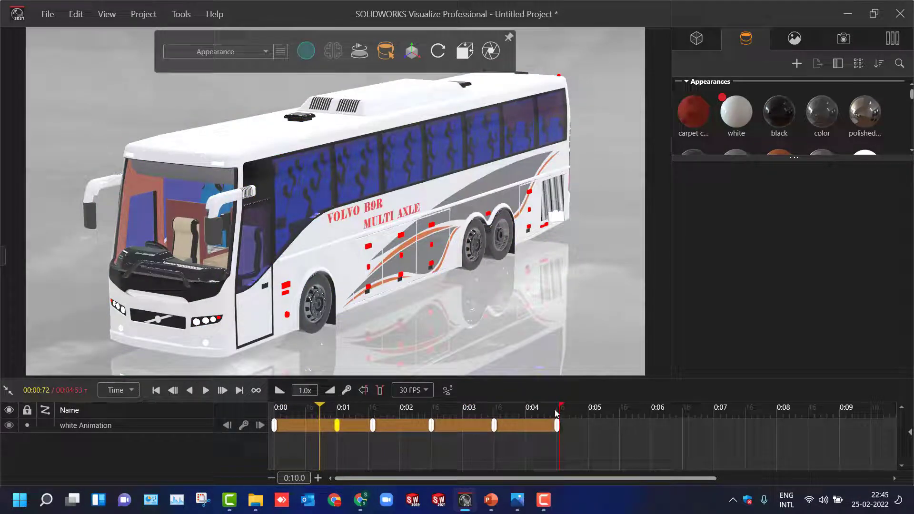
pyautogui.moveTo(559, 418); pyautogui.dragTo(895, 425)
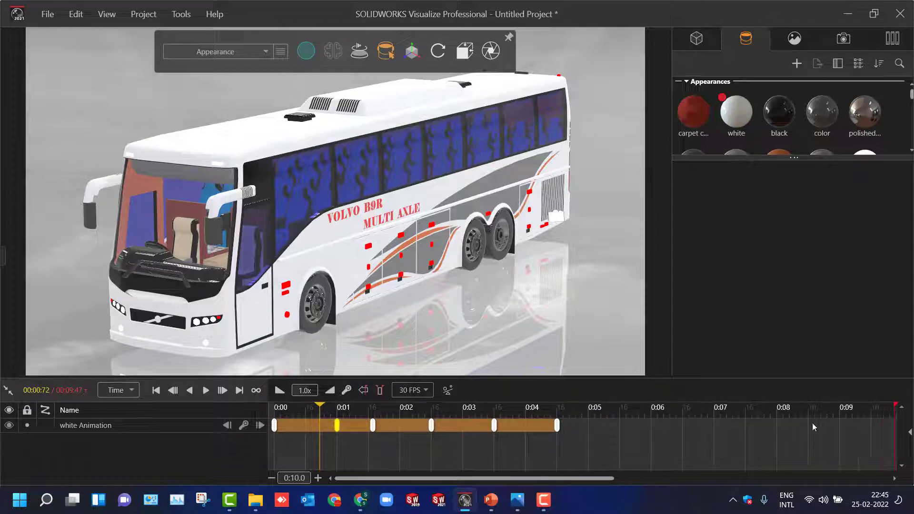
pyautogui.rightClick(336, 425)
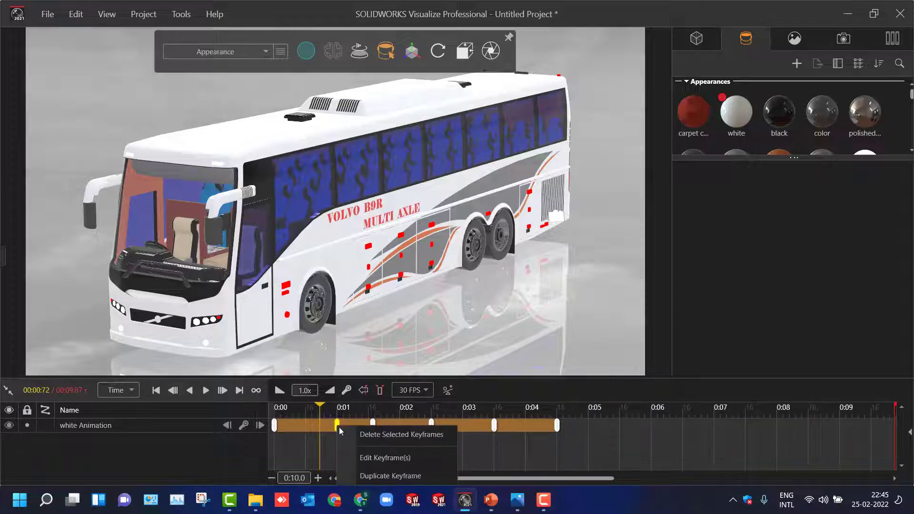
pyautogui.click(366, 436)
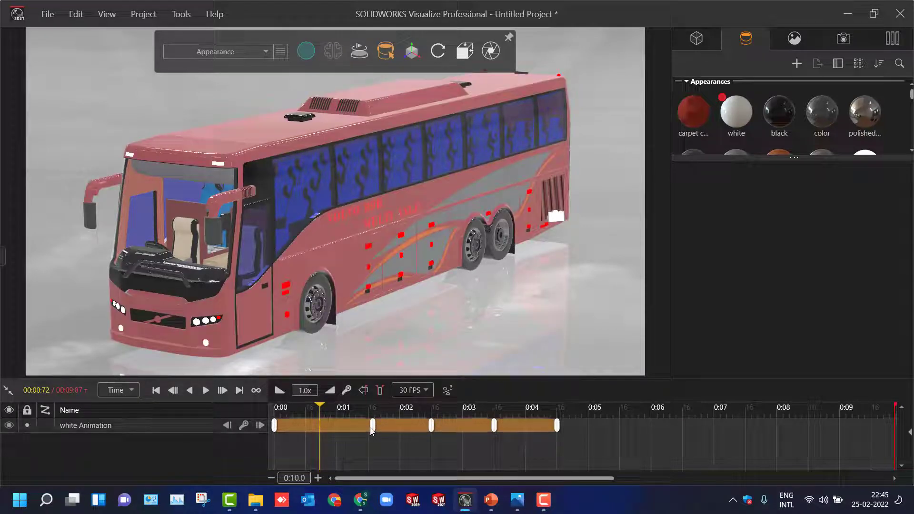
# - Respace the remaining colour keyframes evenly at 0:02, 0:04, 0:06 and 0:08
pyautogui.moveTo(371, 427); pyautogui.dragTo(400, 426)
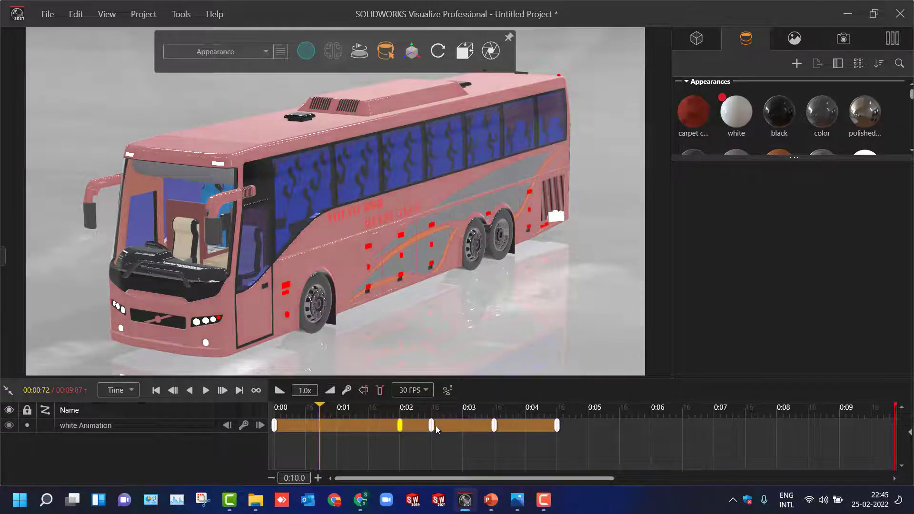
pyautogui.moveTo(558, 425); pyautogui.dragTo(894, 427)
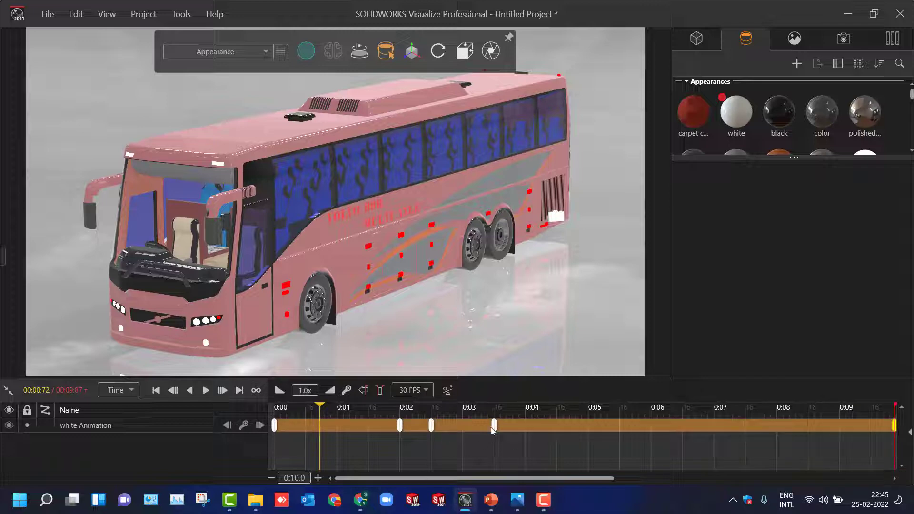
pyautogui.moveTo(494, 426); pyautogui.dragTo(788, 431)
pyautogui.moveTo(431, 425); pyautogui.dragTo(438, 426)
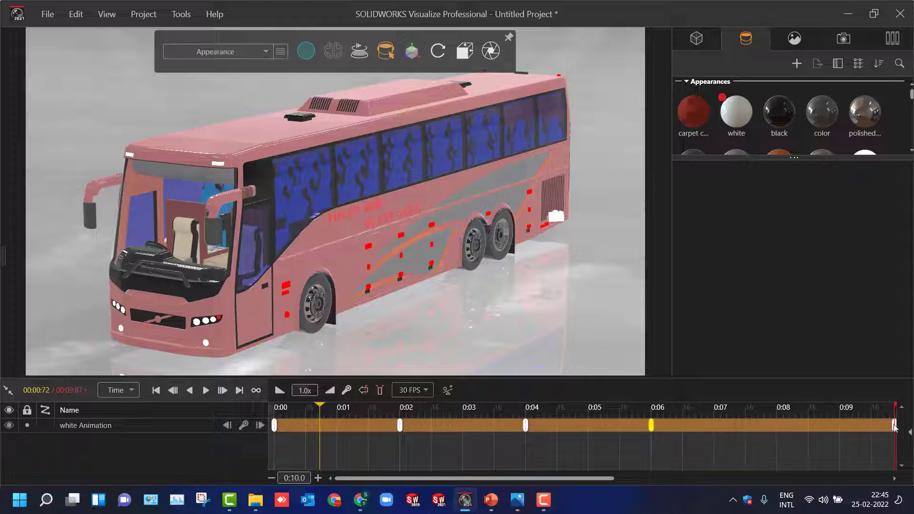
pyautogui.moveTo(894, 426); pyautogui.dragTo(779, 435)
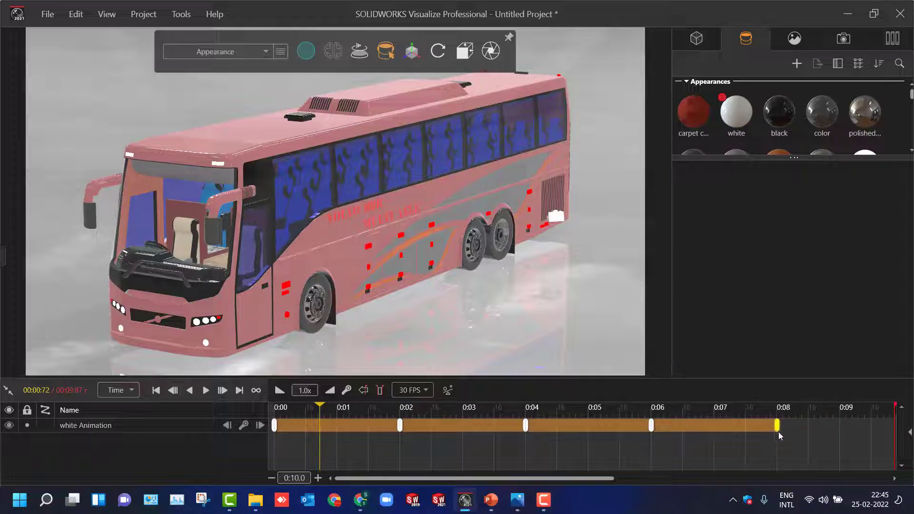
pyautogui.click(805, 446)
# - Play the start of the re-timed colour animation to check its pace, and pause it
pyautogui.moveTo(316, 406); pyautogui.dragTo(274, 407)
pyautogui.click(206, 391)
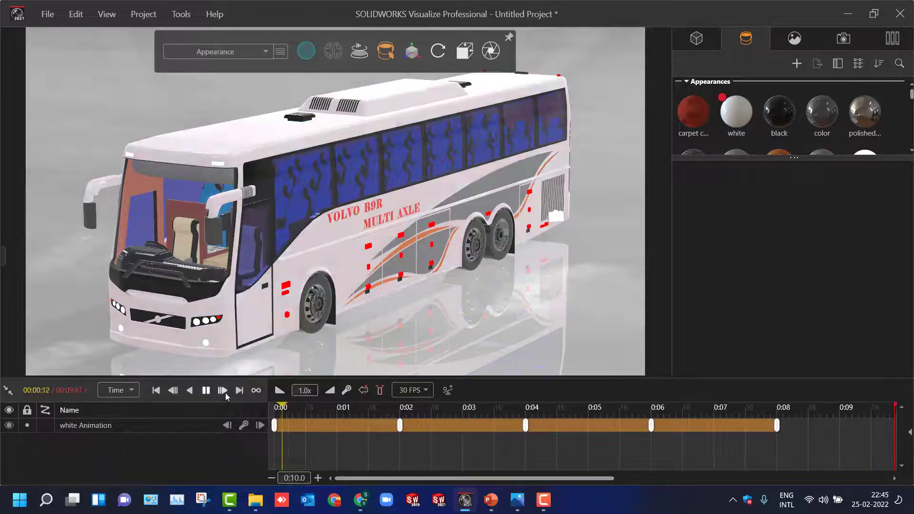
pyautogui.click(206, 391)
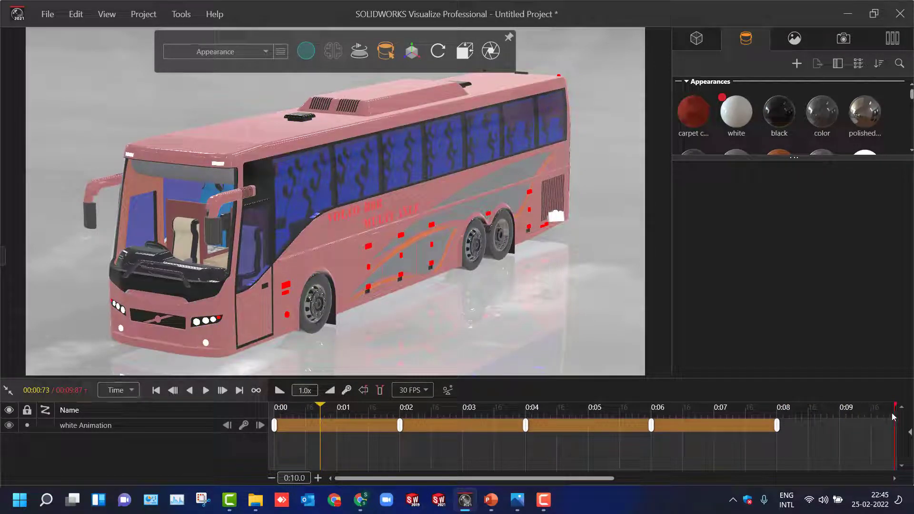
# - Set the animation's end to 00:08:00 at the last keyframe and return the playhead to 00:00:00
pyautogui.click(780, 408)
pyautogui.moveTo(897, 408); pyautogui.dragTo(779, 423)
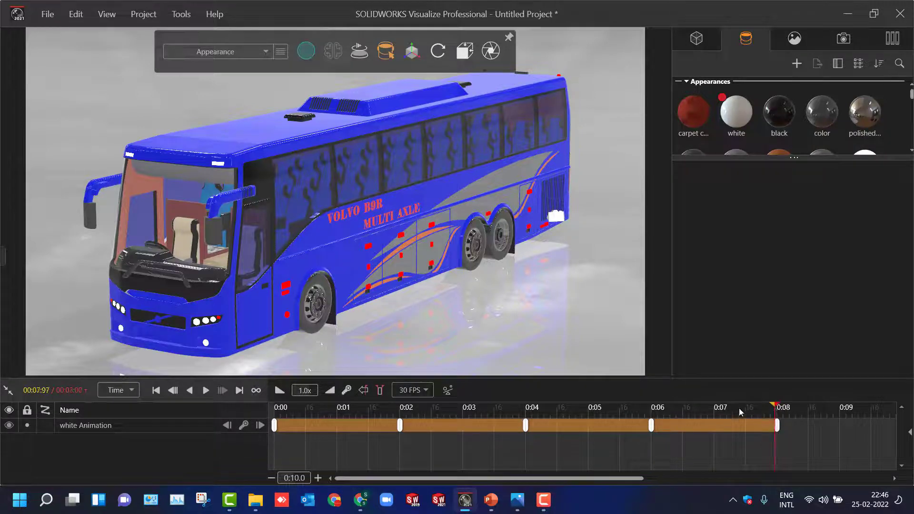
pyautogui.moveTo(776, 443); pyautogui.dragTo(262, 446)
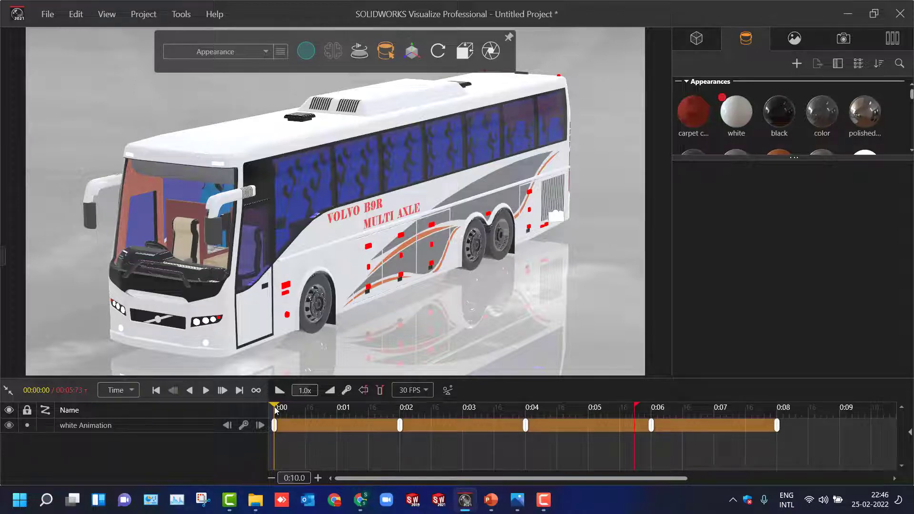
pyautogui.moveTo(275, 408)
pyautogui.mouseDown()
pyautogui.moveTo(440, 415)
pyautogui.moveTo(752, 399)
pyautogui.moveTo(642, 408)
pyautogui.moveTo(780, 409)
pyautogui.mouseUp()
pyautogui.moveTo(633, 407); pyautogui.dragTo(243, 437)
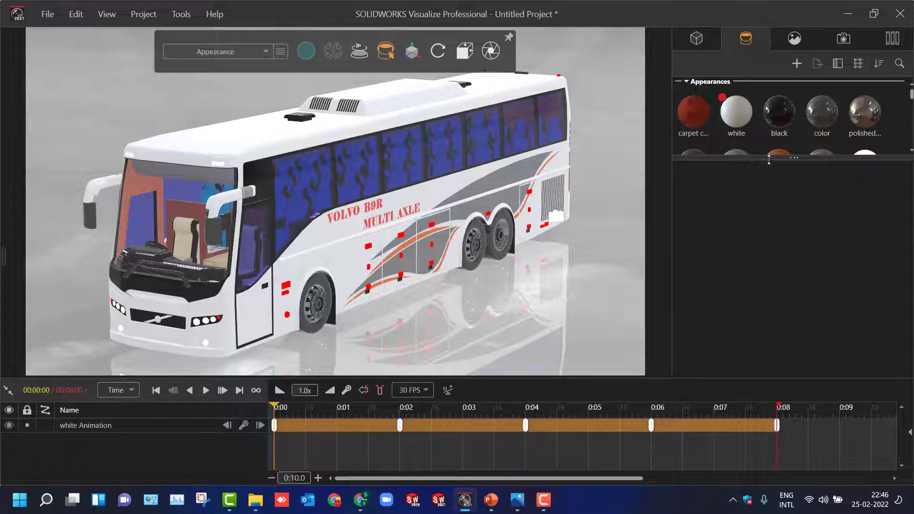
# - Rename Camera 2 as Animation and add a keyframe for this camera at 0:00
pyautogui.moveTo(768, 159); pyautogui.dragTo(769, 272)
pyautogui.click(843, 39)
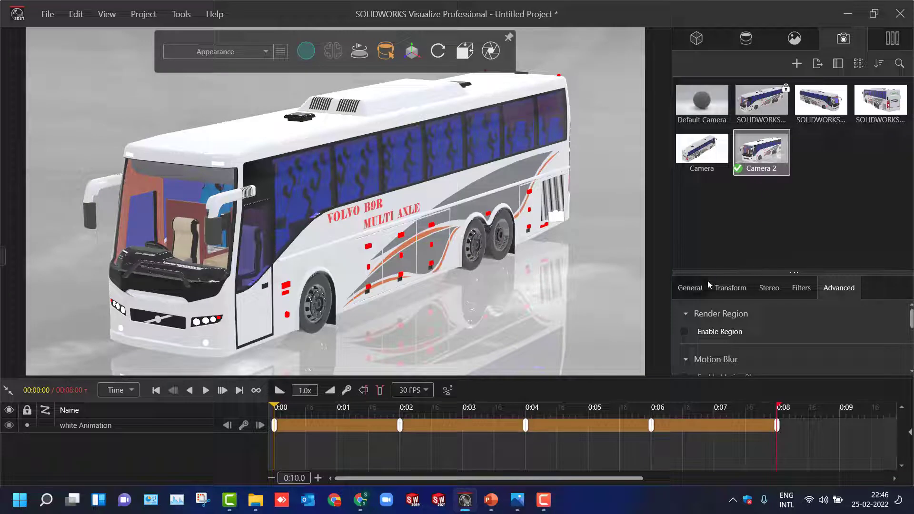
pyautogui.click(686, 289)
pyautogui.hotkey('ctrl', 'a')
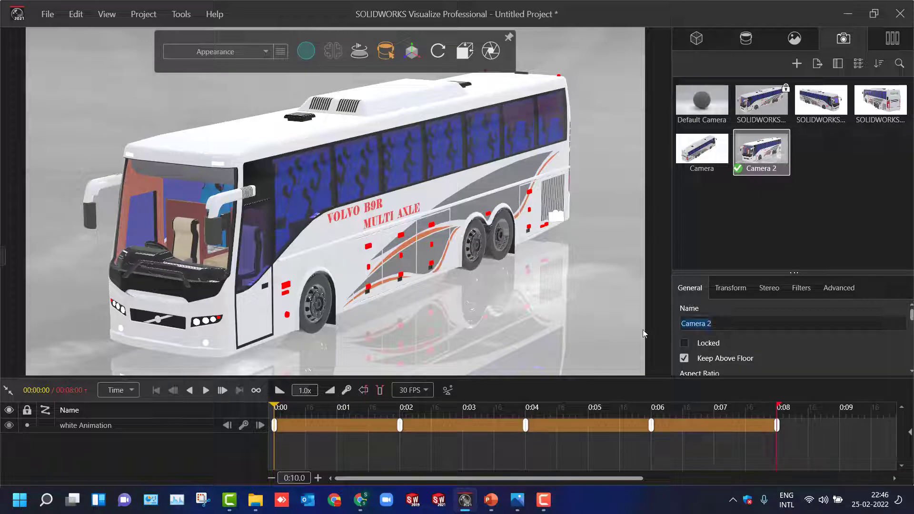
pyautogui.write('Animation')
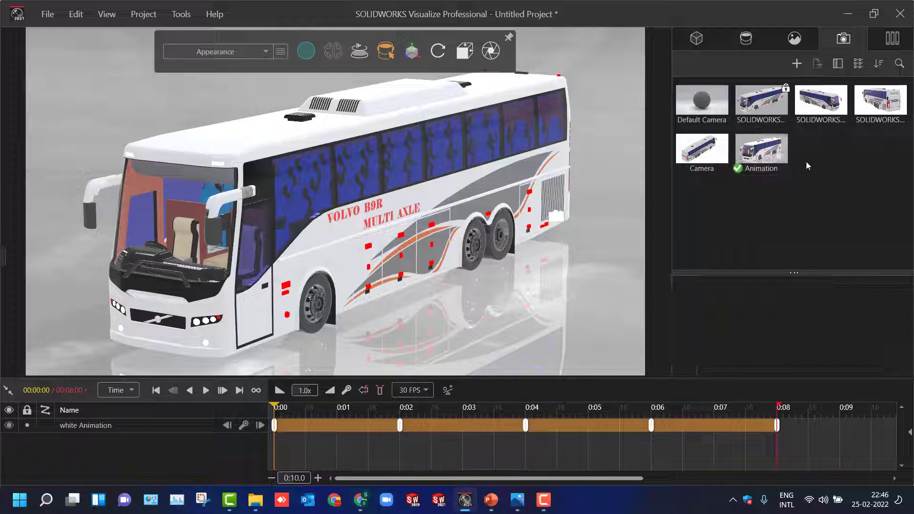
pyautogui.rightClick(766, 149)
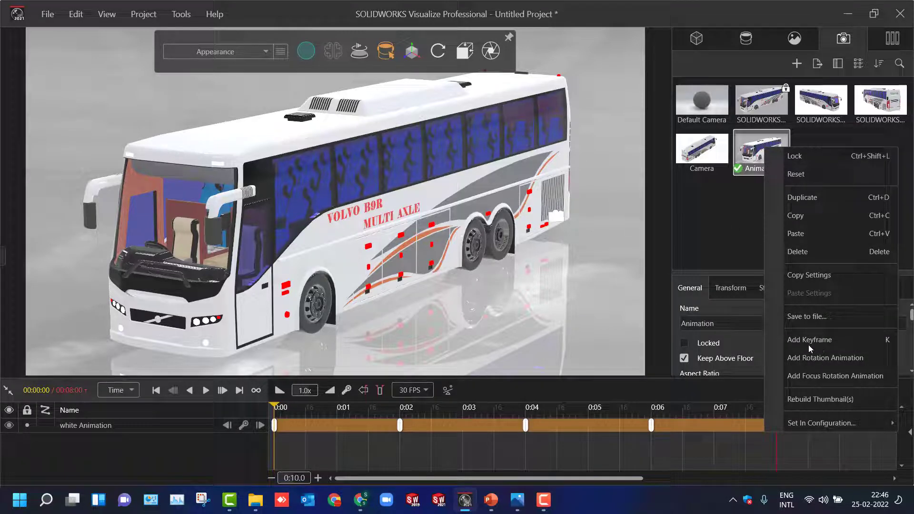
pyautogui.click(825, 340)
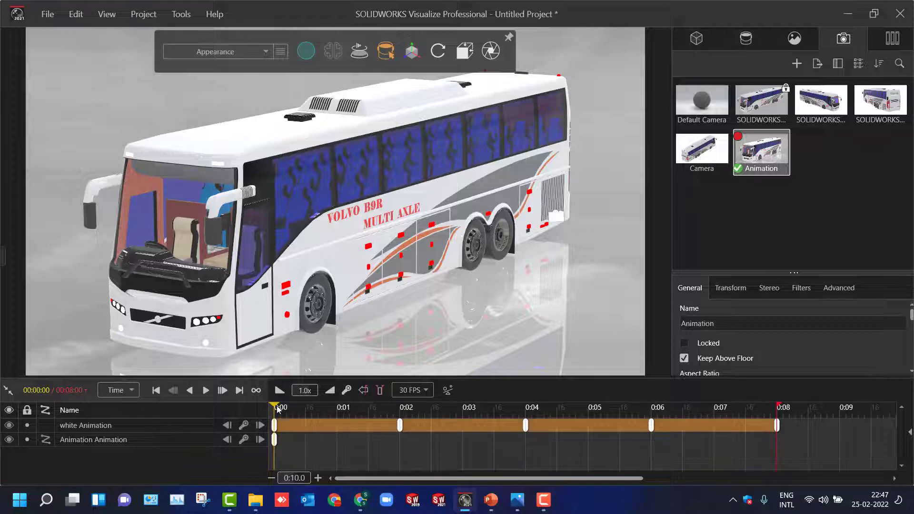
# - Keyframe the Animation camera at 0:02 with a view of the bus's rear left corner and at 0:04 with its rear right corner
pyautogui.moveTo(277, 409); pyautogui.dragTo(400, 427)
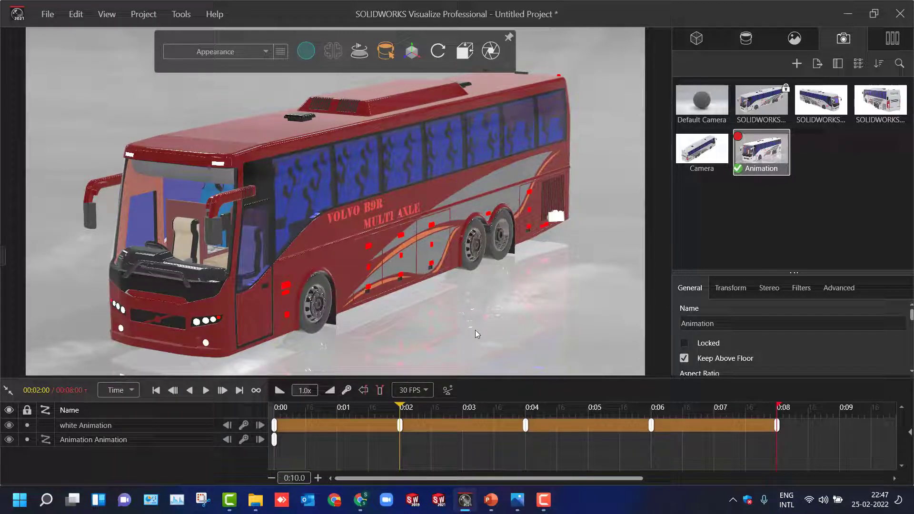
pyautogui.moveTo(475, 330); pyautogui.dragTo(476, 329, button='middle')
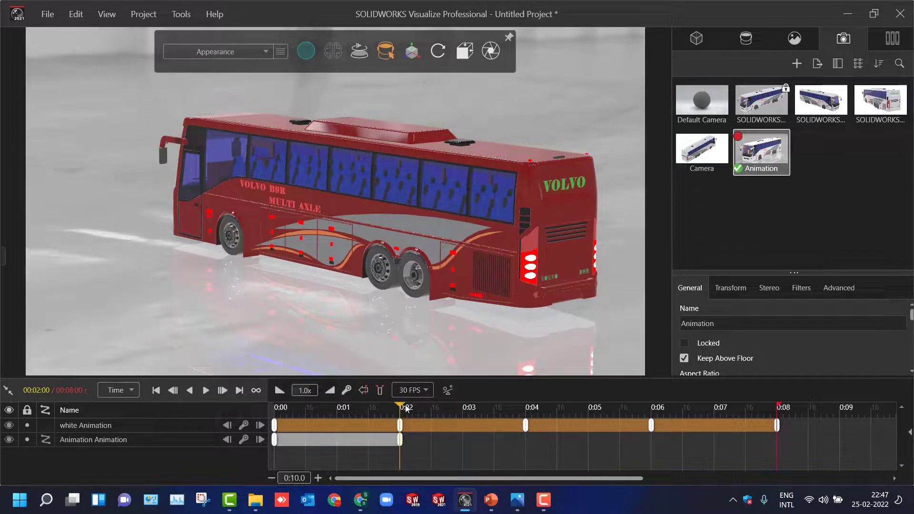
pyautogui.moveTo(402, 408); pyautogui.dragTo(526, 426)
pyautogui.moveTo(561, 327); pyautogui.dragTo(549, 312, button='middle')
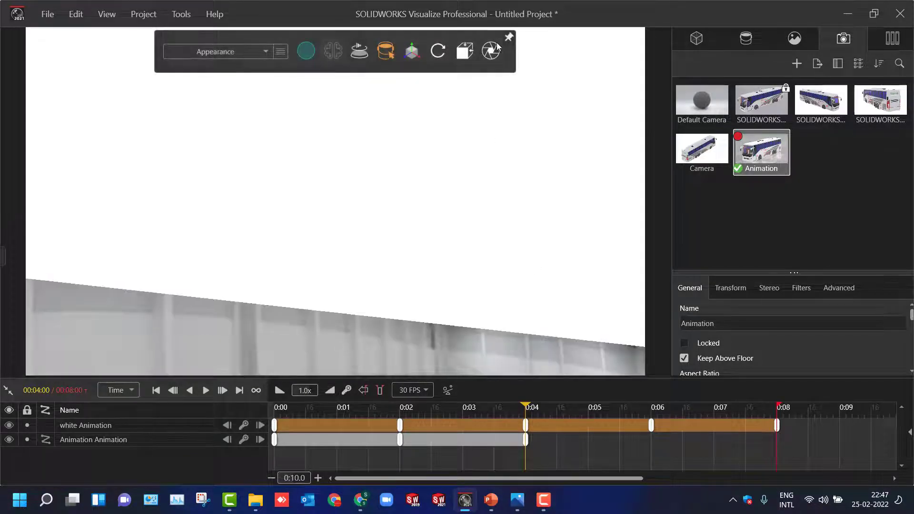
pyautogui.moveTo(466, 53)
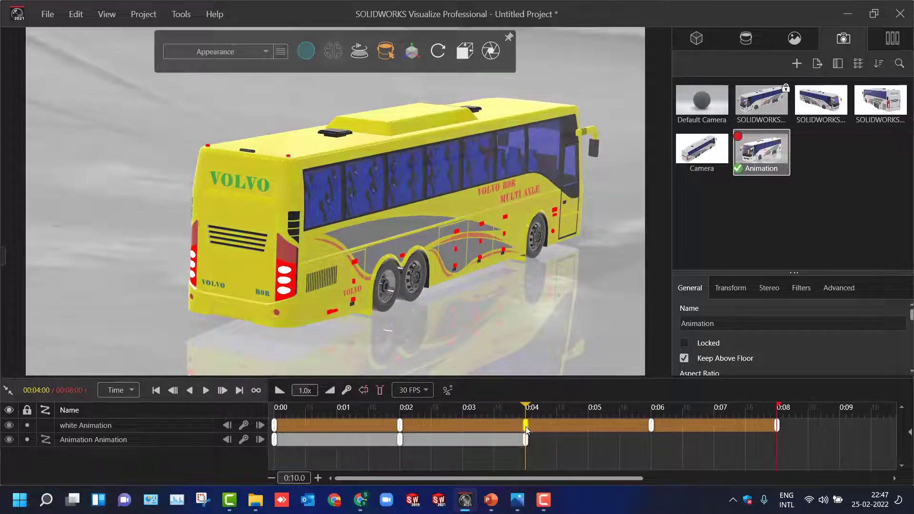
# - Keyframe the Animation camera at 0:06 with a close view of the bus's front right corner and at 0:08 with its front left corner
pyautogui.moveTo(527, 408); pyautogui.dragTo(652, 426)
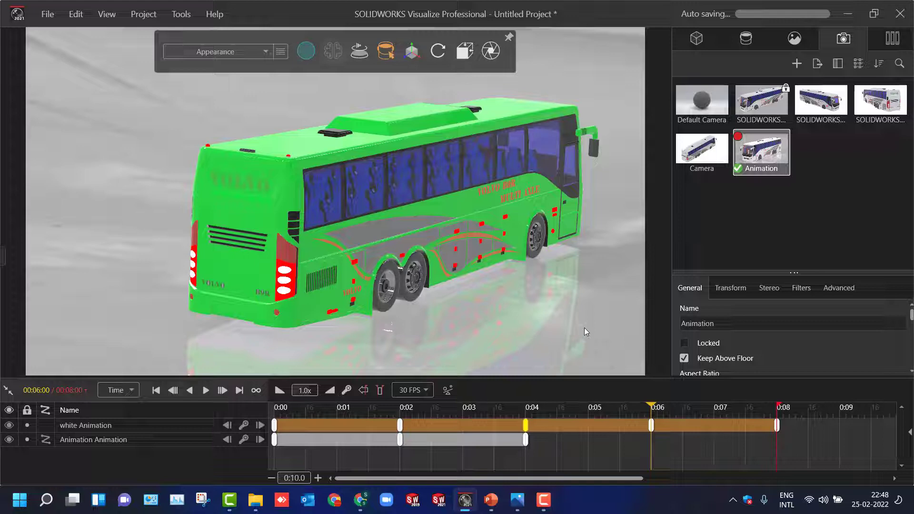
pyautogui.moveTo(585, 327); pyautogui.dragTo(585, 328, button='middle')
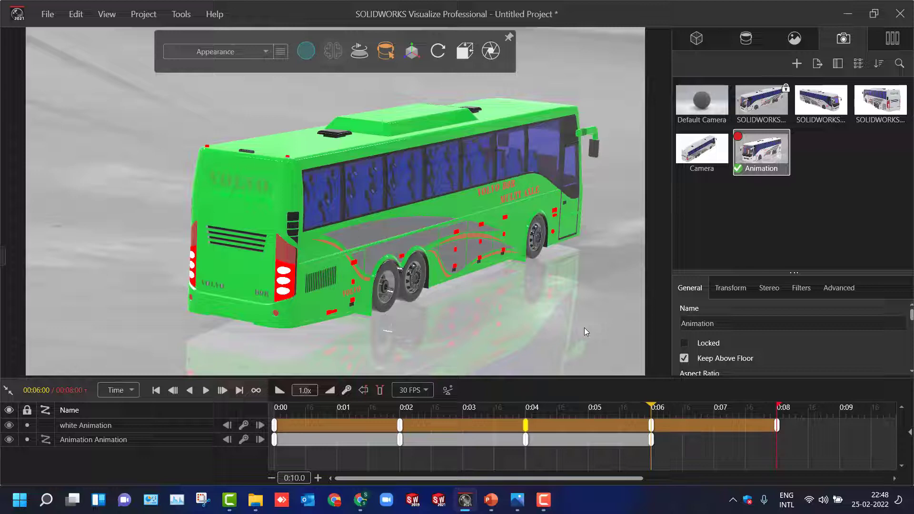
pyautogui.moveTo(525, 280); pyautogui.dragTo(526, 281, button='middle')
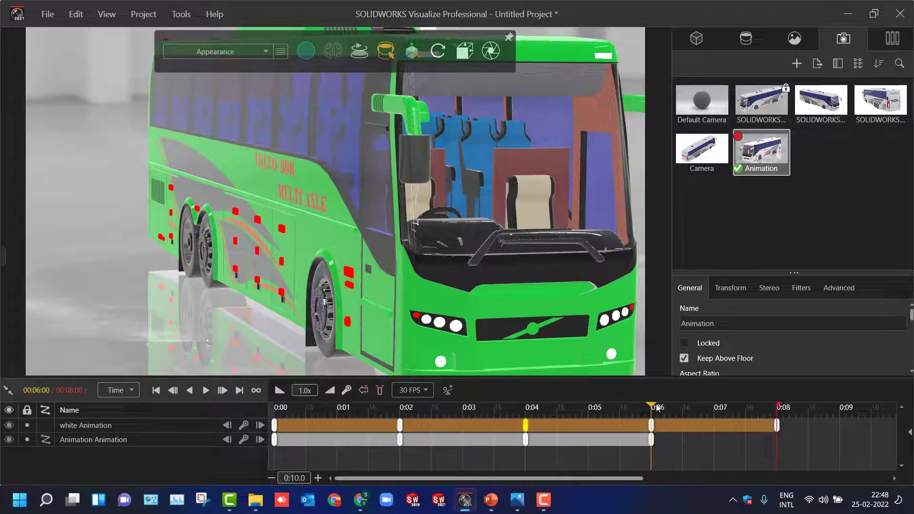
pyautogui.moveTo(653, 407); pyautogui.dragTo(783, 421)
pyautogui.moveTo(661, 360); pyautogui.dragTo(658, 358, button='middle')
pyautogui.scroll(-5, 660, 359)
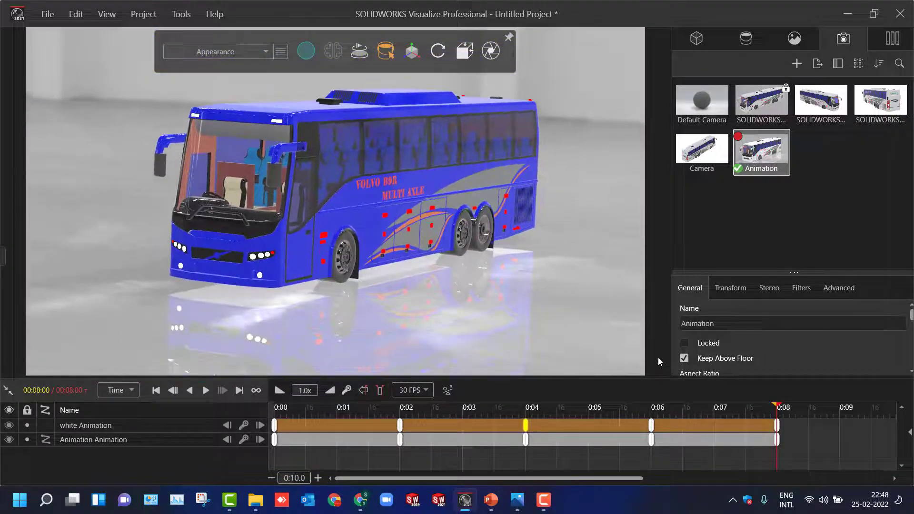
# - Play the combined camera and colour animation to review the camera path, and return the playhead to the start
pyautogui.click(207, 391)
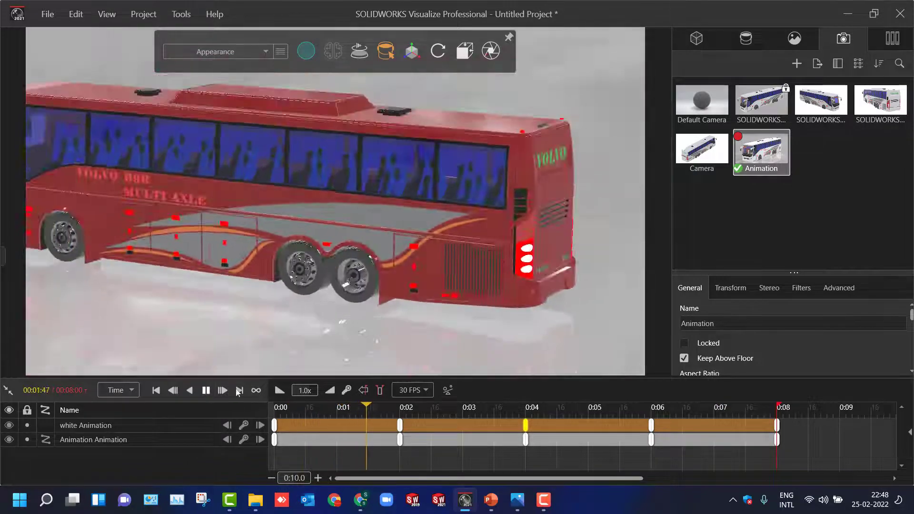
pyautogui.click(206, 390)
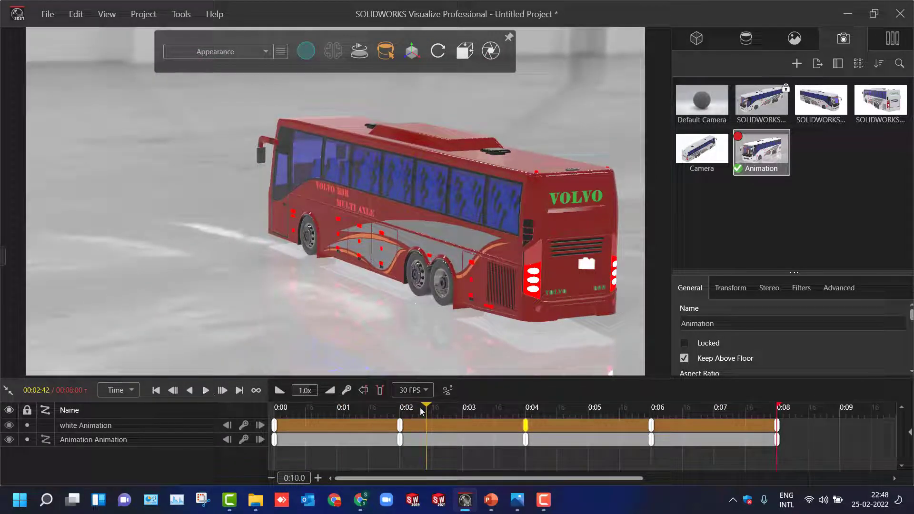
pyautogui.moveTo(428, 408); pyautogui.dragTo(267, 422)
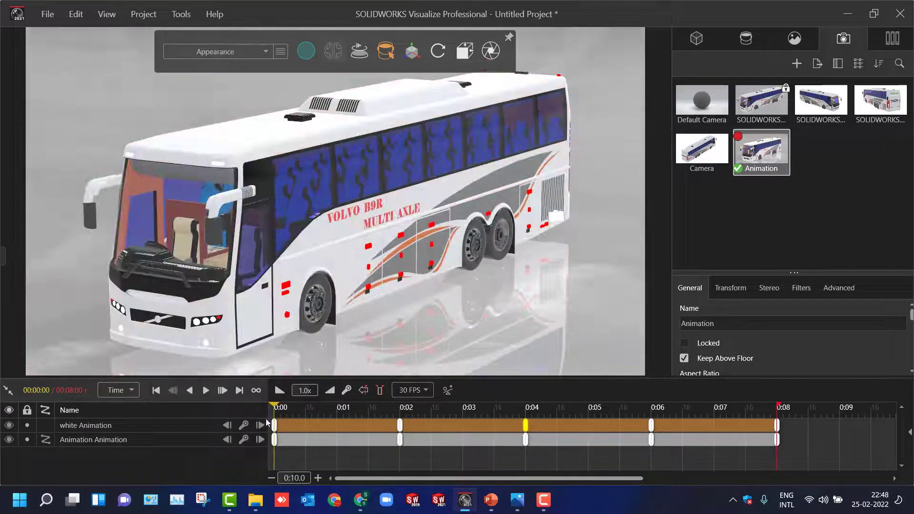
# - Delete the Animation camera's keyframes at 0:02, 0:04, 0:06 and 0:08, keeping only the one at 0:00
pyautogui.click(400, 439)
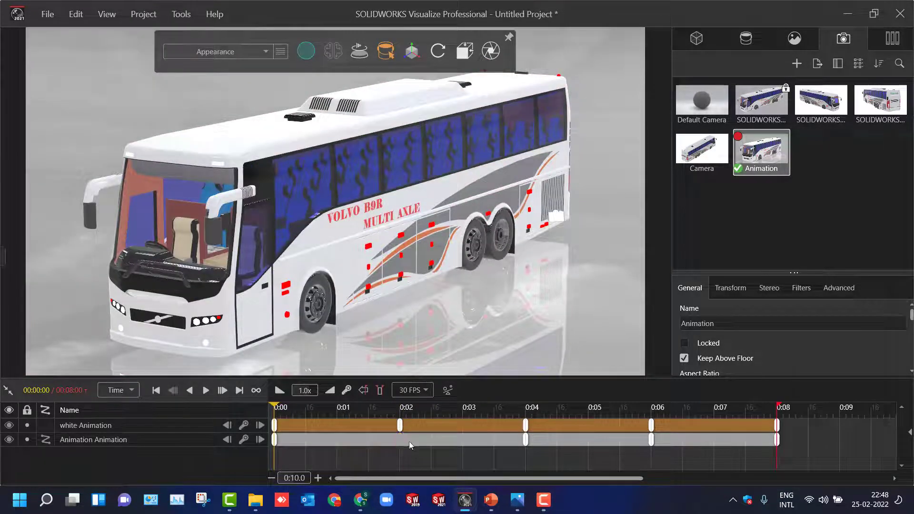
pyautogui.click(652, 440)
pyautogui.press('Delete')
pyautogui.press('Delete')
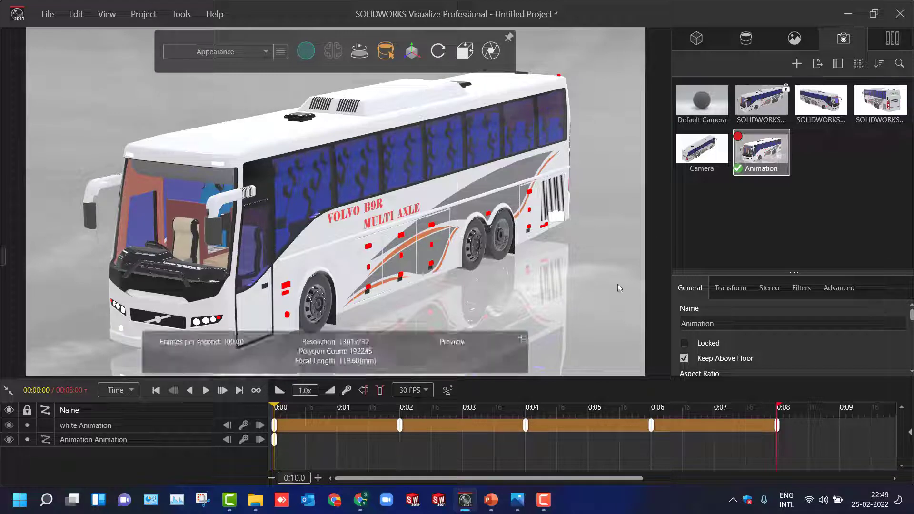
# - Make Camera the active view, pull it back to show the bus with the surrounding cameras, and select the Animation camera
pyautogui.click(721, 199)
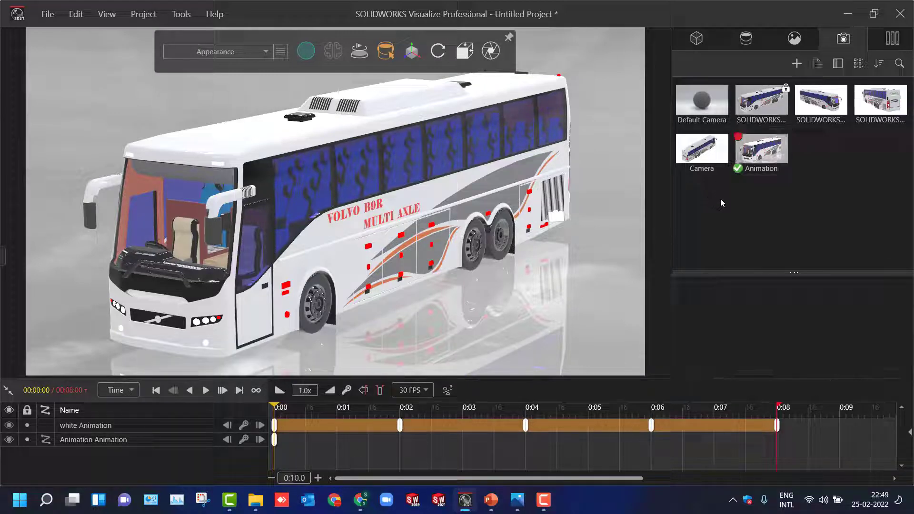
pyautogui.doubleClick(715, 164)
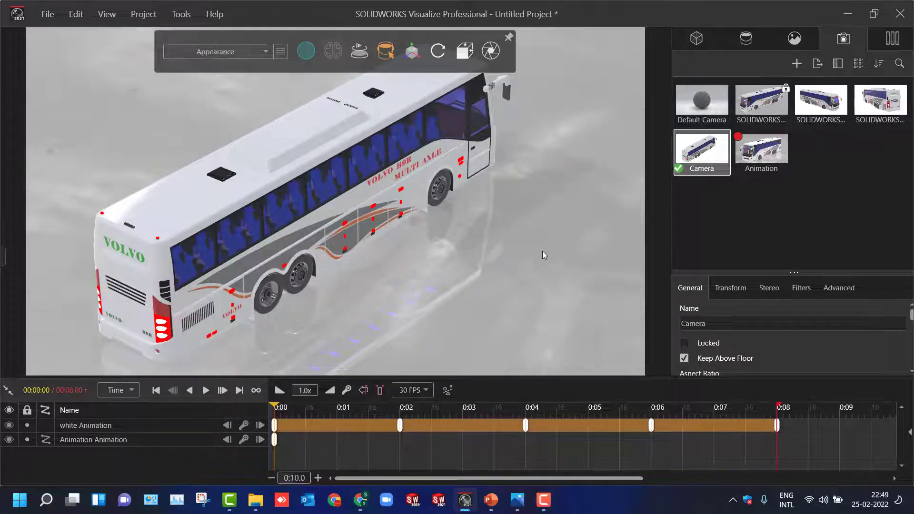
pyautogui.scroll(-5, 542, 251)
pyautogui.scroll(-5, 473, 311)
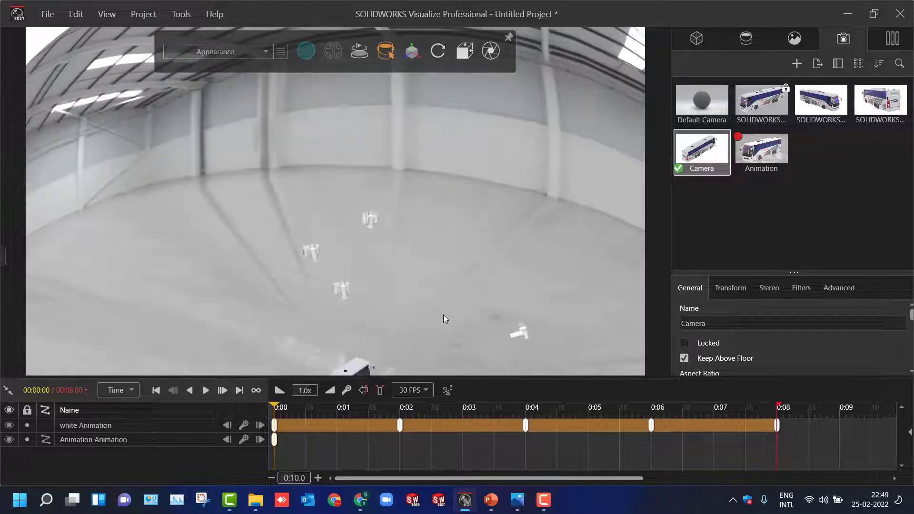
pyautogui.scroll(-2, 337, 336)
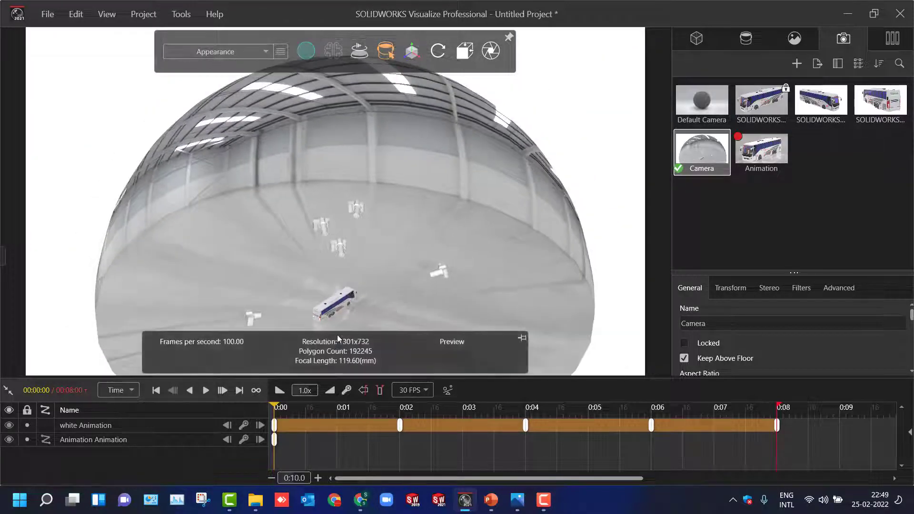
pyautogui.click(758, 155)
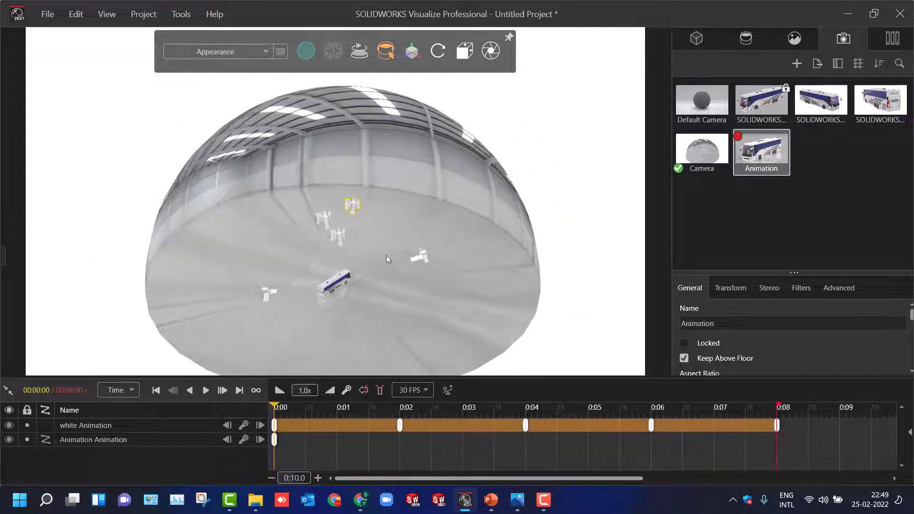
pyautogui.scroll(6, 294, 305)
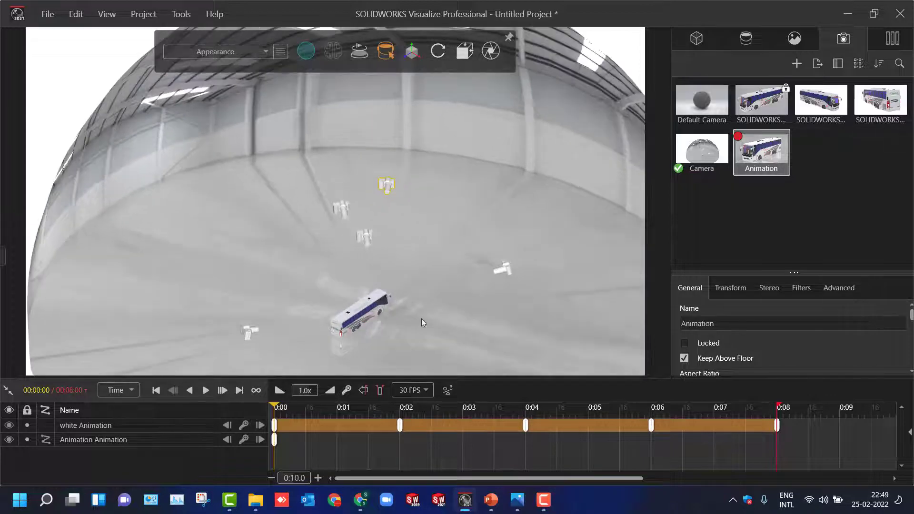
pyautogui.moveTo(396, 328); pyautogui.dragTo(401, 316)
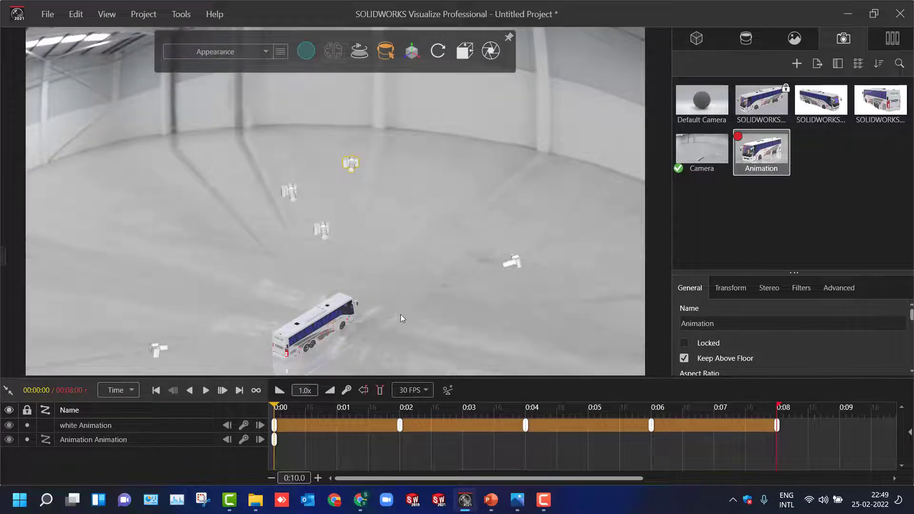
pyautogui.moveTo(401, 314); pyautogui.dragTo(401, 313, button='middle')
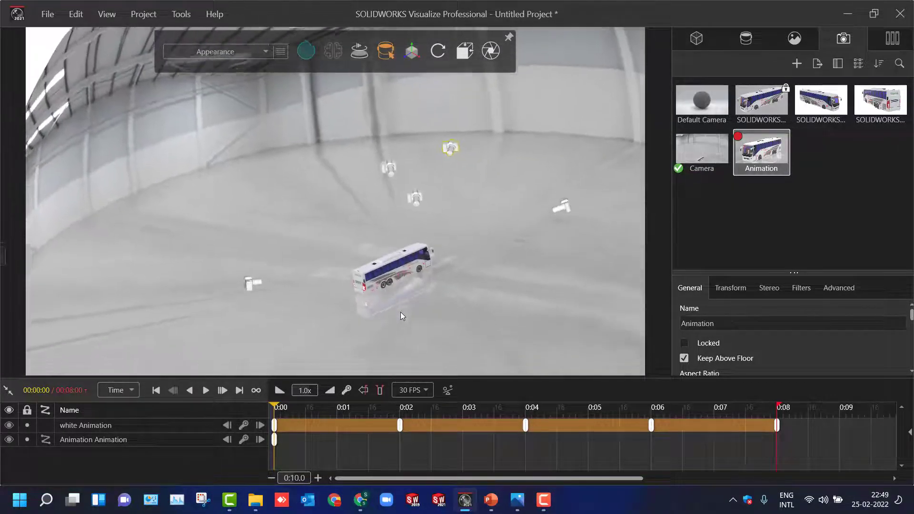
pyautogui.scroll(4, 401, 313)
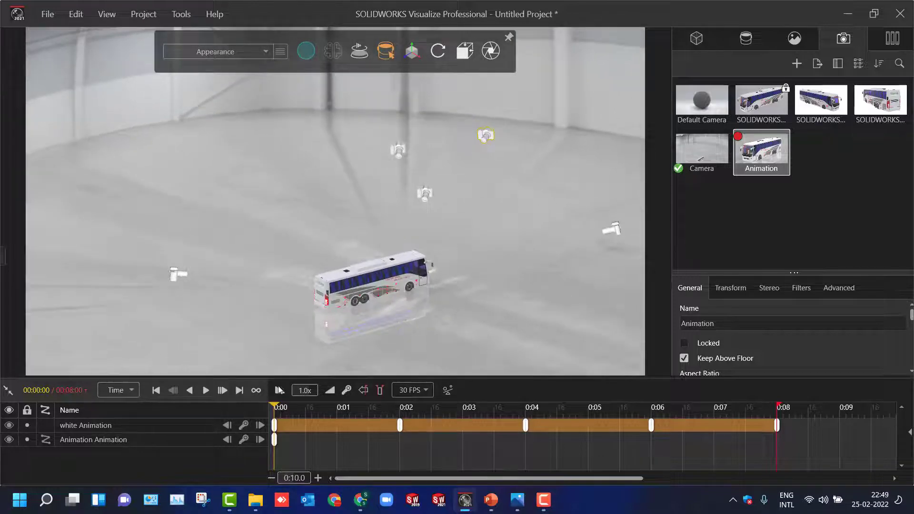
# - Keyframe the Animation camera at 0:04 by moving it across the scene toward the bus's rear end with the transform manipulator
pyautogui.moveTo(275, 407); pyautogui.dragTo(528, 416)
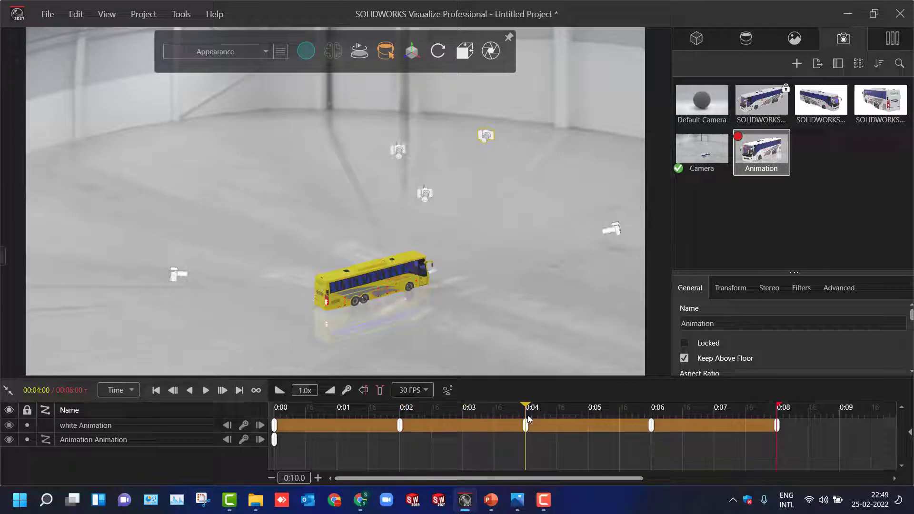
pyautogui.click(411, 51)
pyautogui.moveTo(486, 141); pyautogui.dragTo(477, 214, button='middle')
pyautogui.click(477, 213)
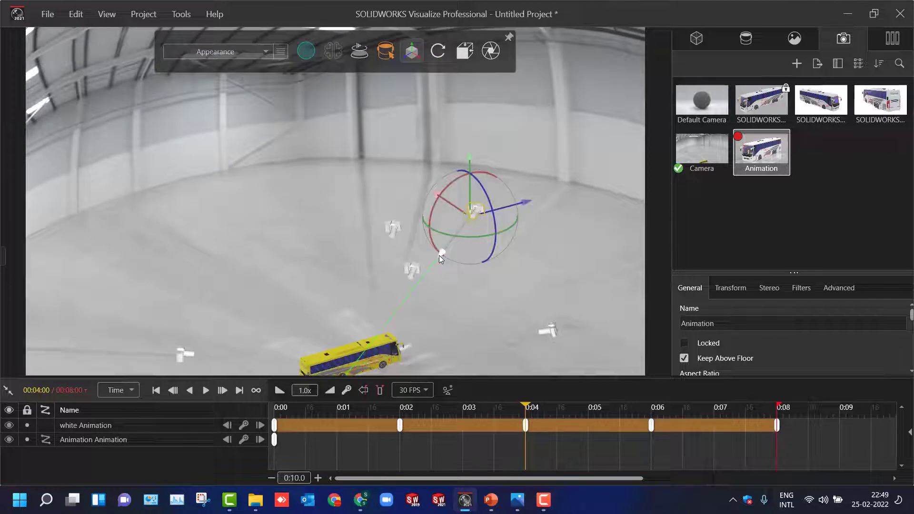
pyautogui.moveTo(439, 256); pyautogui.dragTo(441, 254)
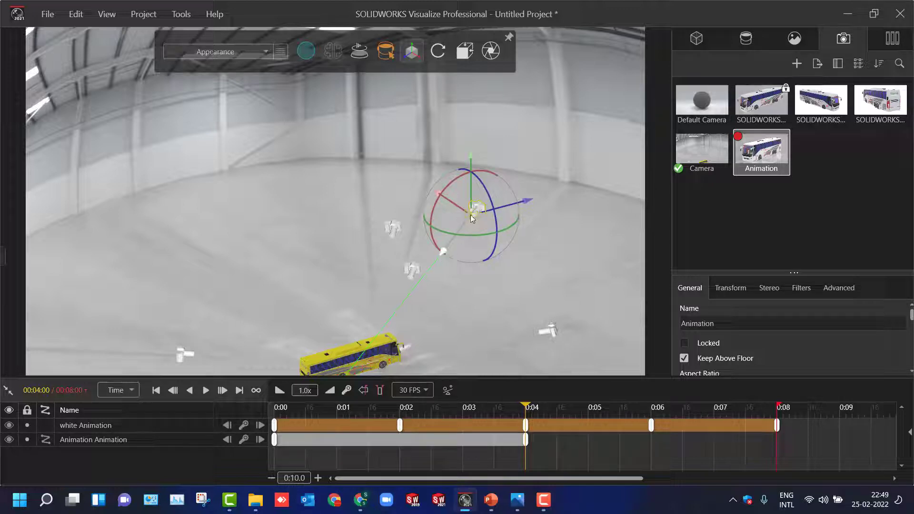
pyautogui.moveTo(472, 216); pyautogui.dragTo(319, 250)
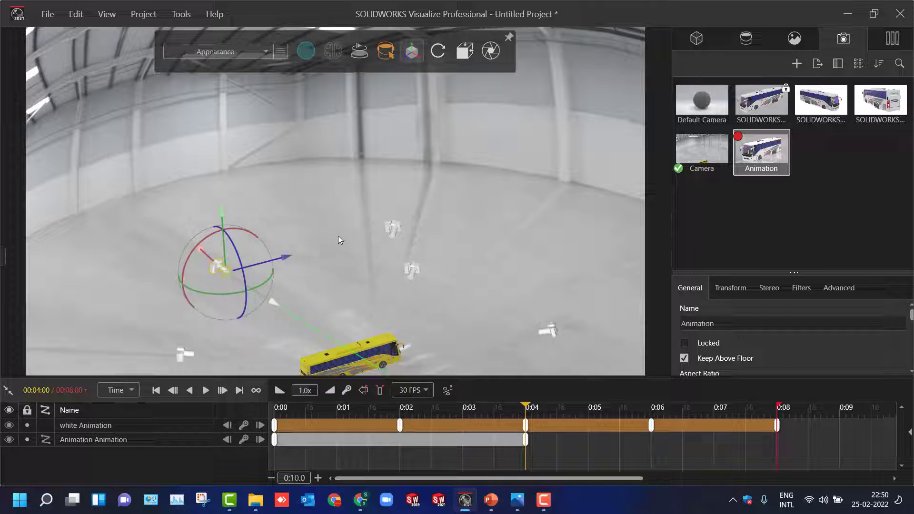
pyautogui.click(339, 239)
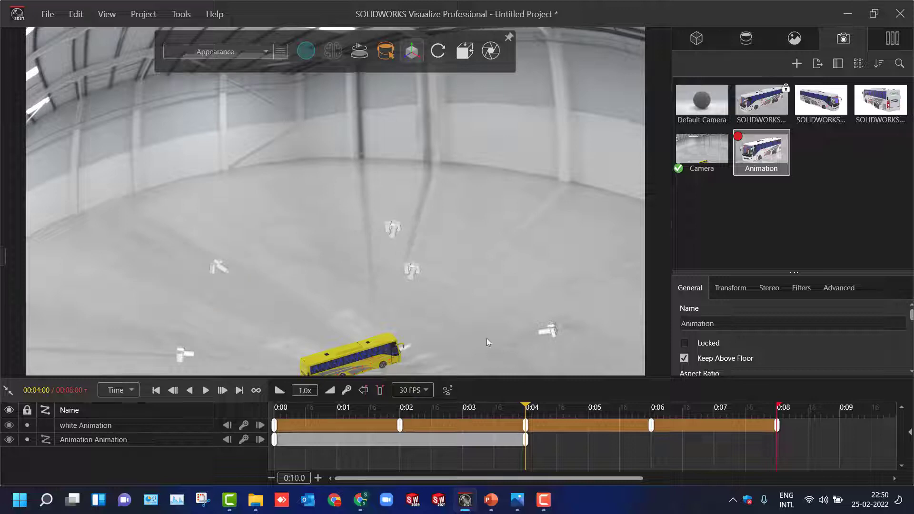
# - Play the animation from the start to watch the Animation camera travel through the scene, and return the playhead to 0:00
pyautogui.moveTo(526, 407); pyautogui.dragTo(264, 398)
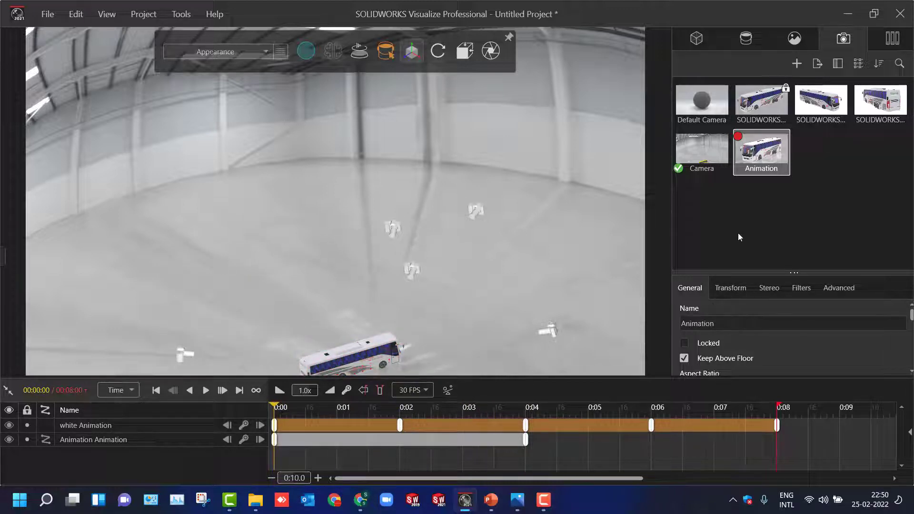
pyautogui.click(207, 390)
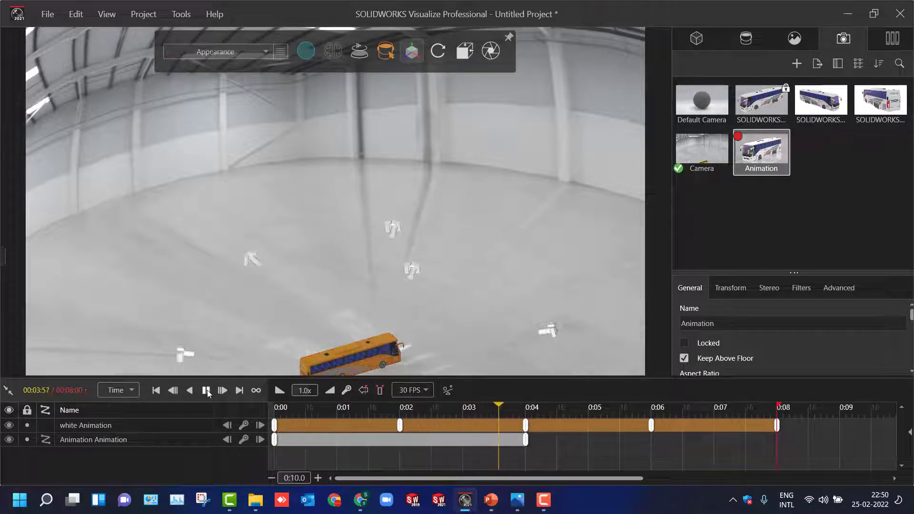
pyautogui.click(208, 390)
pyautogui.moveTo(535, 409); pyautogui.dragTo(275, 412)
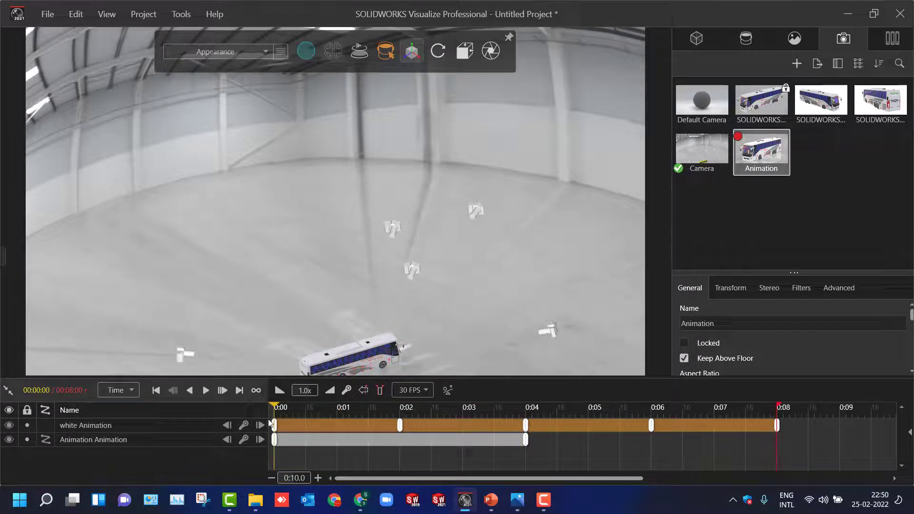
# - Play the animation through the Animation camera's own view to review its path, and return the playhead to 0:00
pyautogui.click(472, 217)
pyautogui.doubleClick(764, 159)
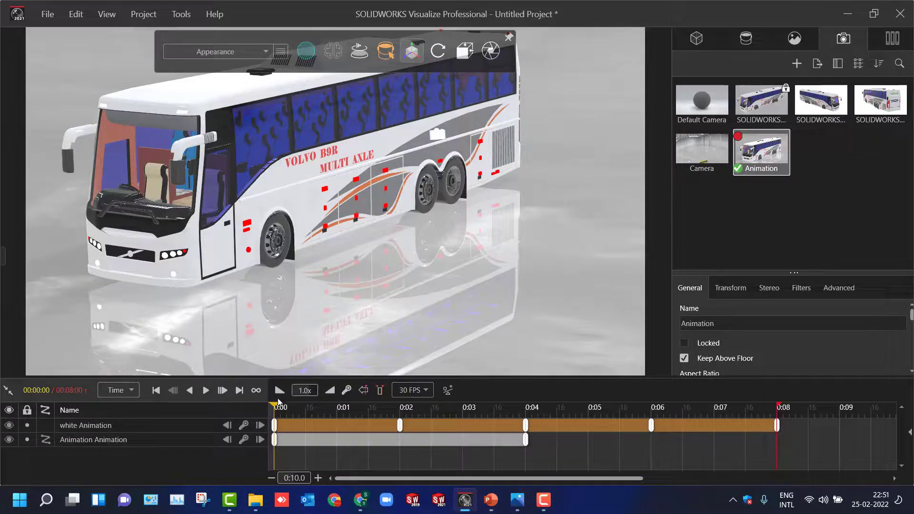
pyautogui.click(207, 390)
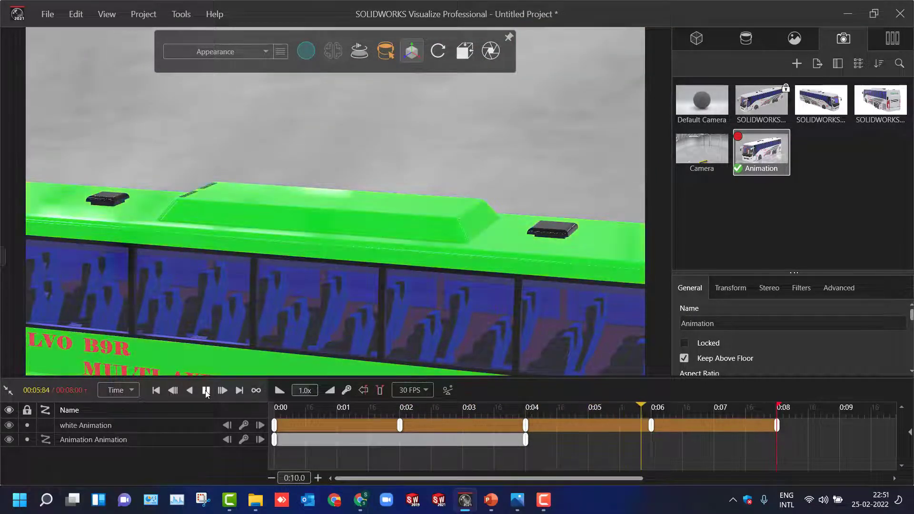
pyautogui.click(206, 391)
pyautogui.moveTo(650, 408); pyautogui.dragTo(266, 420)
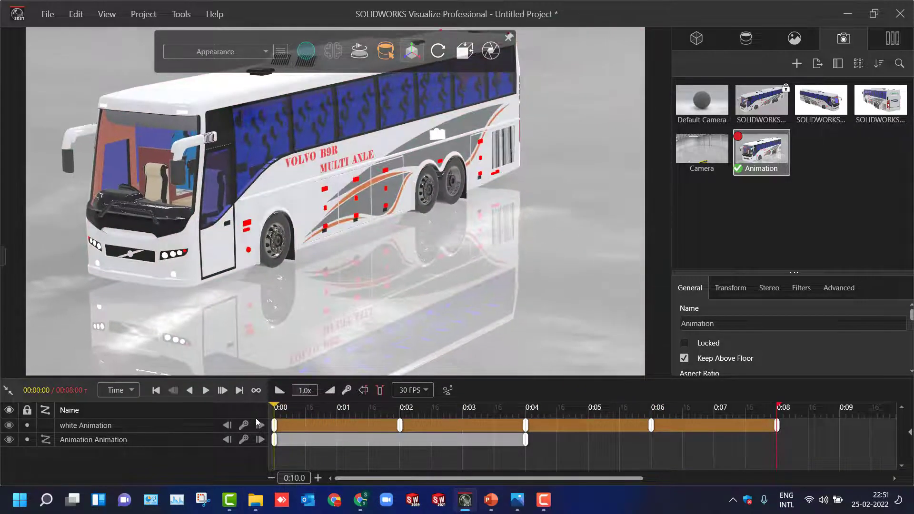
# - Return to the overview from Camera and add a keyframe for the Animation camera at 0:06
pyautogui.click(707, 150)
pyautogui.doubleClick(707, 150)
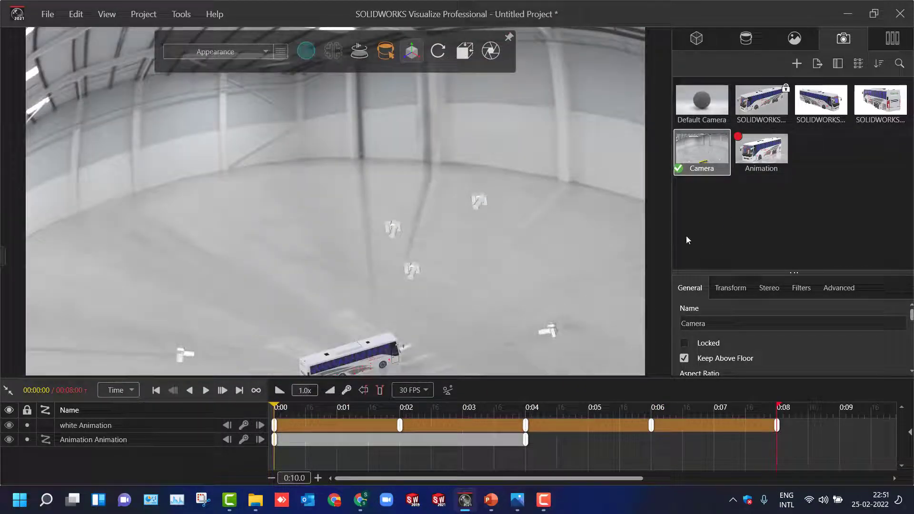
pyautogui.click(746, 172)
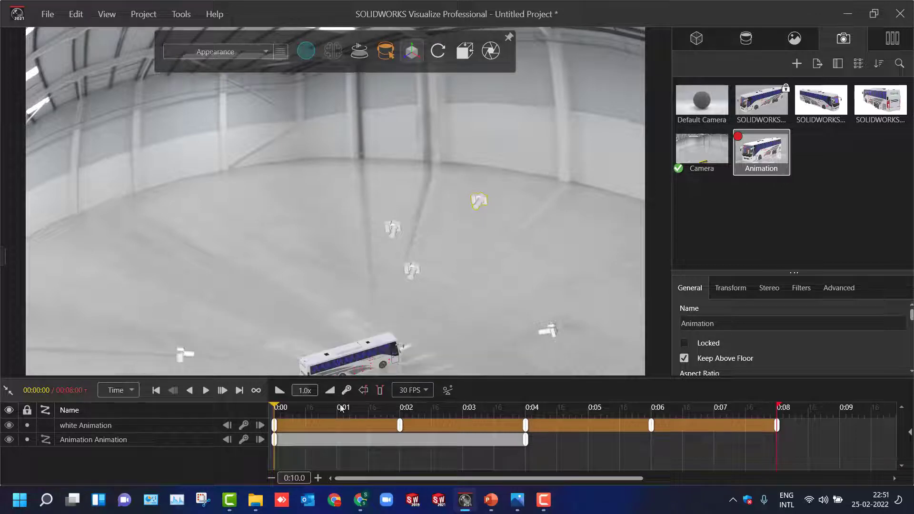
pyautogui.moveTo(274, 408); pyautogui.dragTo(651, 419)
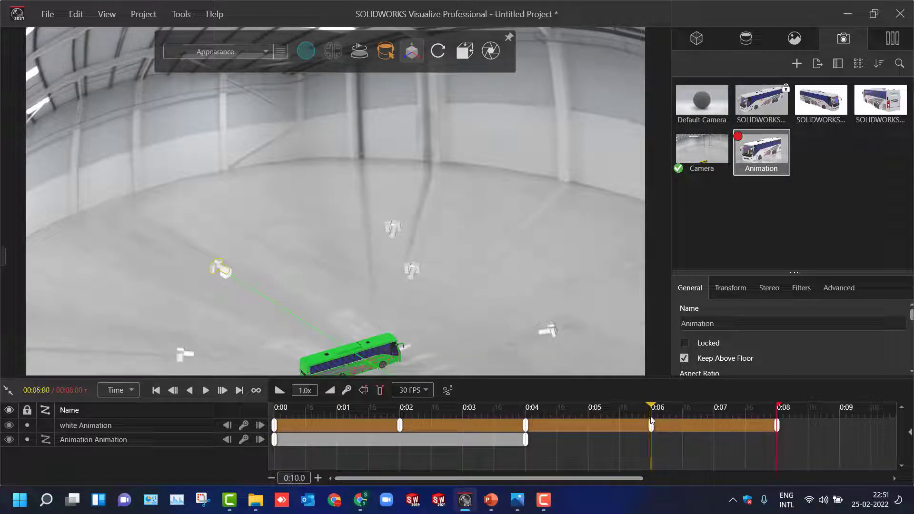
pyautogui.click(219, 269)
# - Set the Animation camera's twist to -1.74, latitude to 1.46 and longitude to -112.17 at the 0:06 keyframe
pyautogui.click(730, 288)
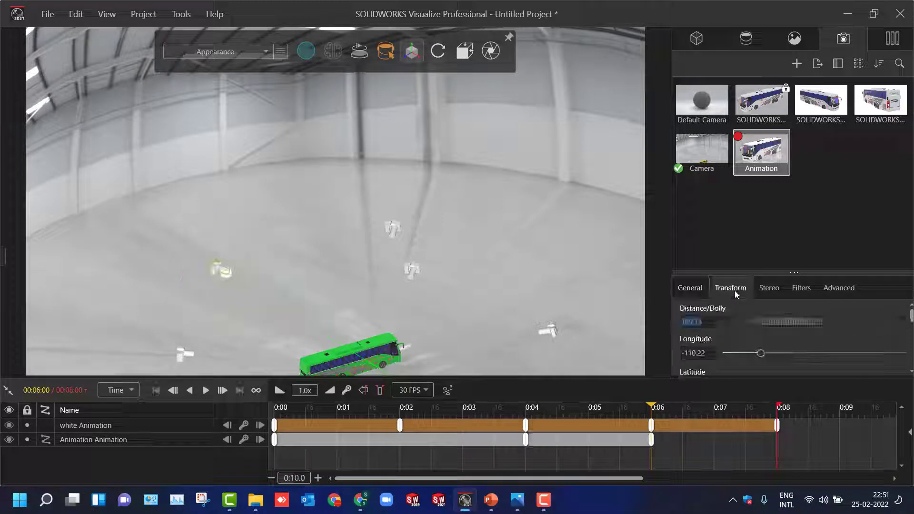
pyautogui.moveTo(772, 272); pyautogui.dragTo(797, 121)
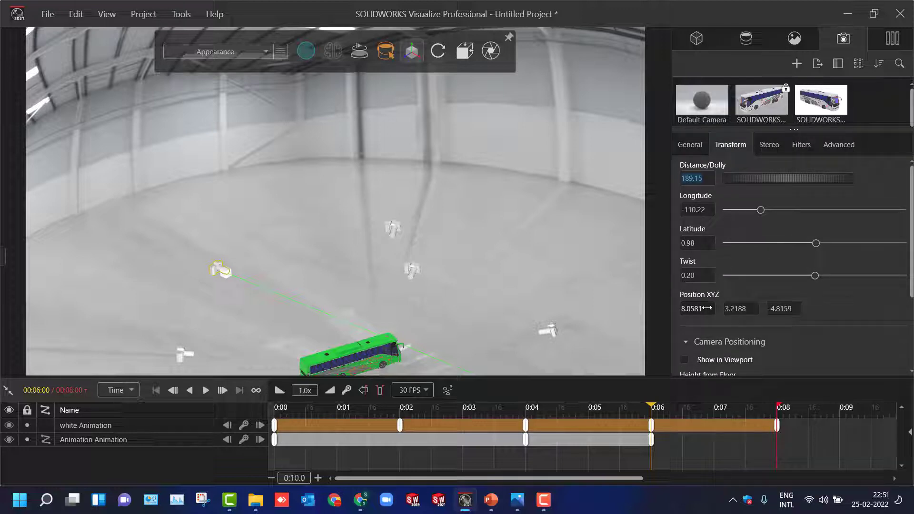
pyautogui.moveTo(815, 276); pyautogui.dragTo(814, 278)
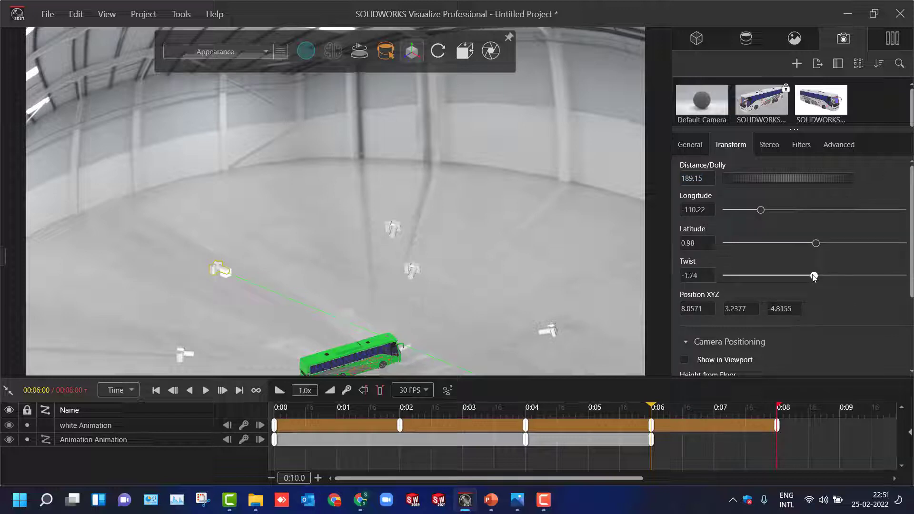
pyautogui.moveTo(816, 243); pyautogui.dragTo(820, 245)
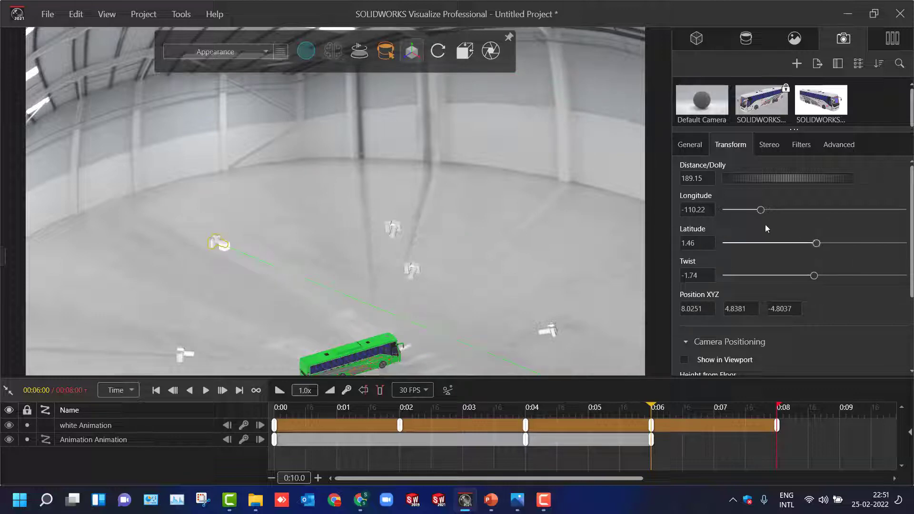
pyautogui.moveTo(762, 212); pyautogui.dragTo(761, 212)
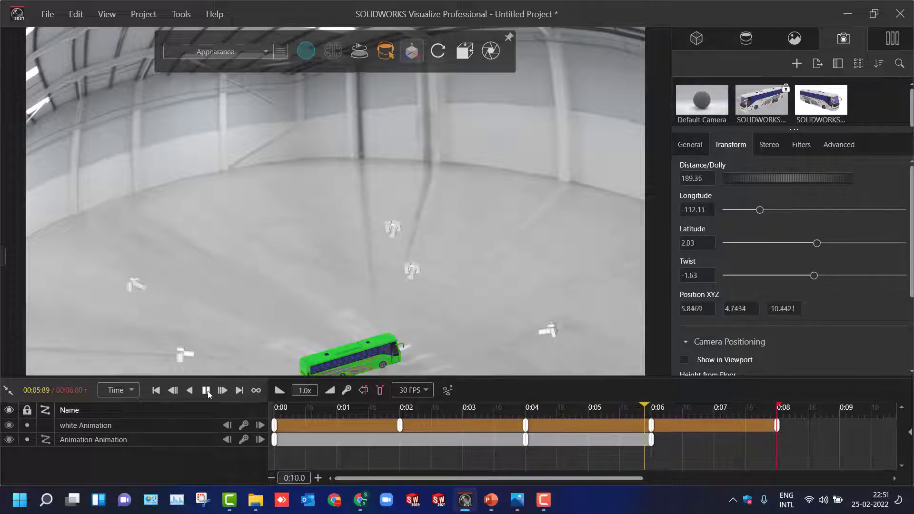
# - Preview the extended camera animation, stop it near the end, and enlarge the camera list to access the Animation camera
pyautogui.click(205, 391)
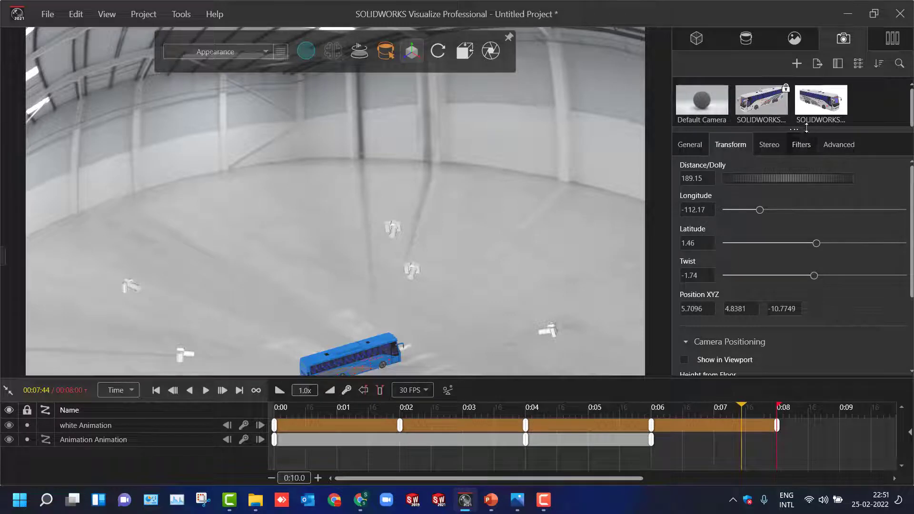
pyautogui.moveTo(807, 128); pyautogui.dragTo(805, 261)
pyautogui.click(755, 161)
pyautogui.click(699, 173)
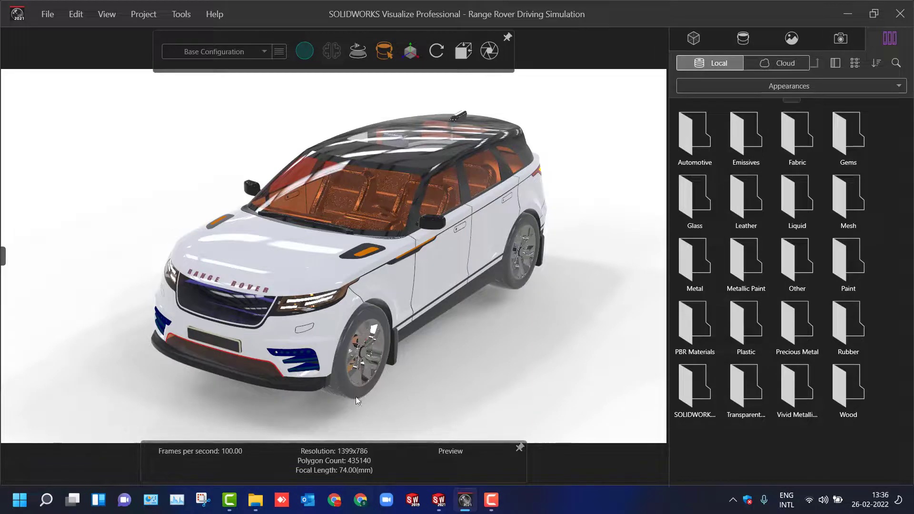
# - Inspect the appearances assigned to the Range Rover's front tyre and rear wheel, and clear the selection
pyautogui.doubleClick(355, 396)
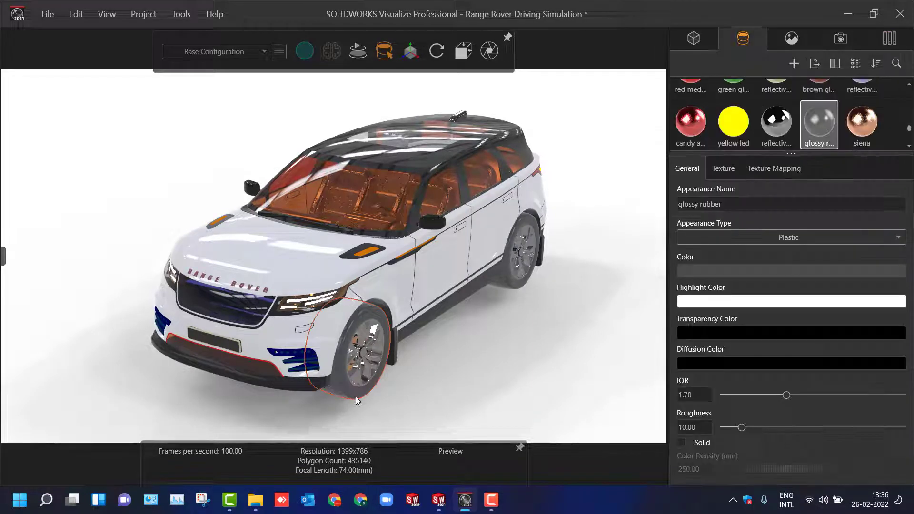
pyautogui.click(506, 279)
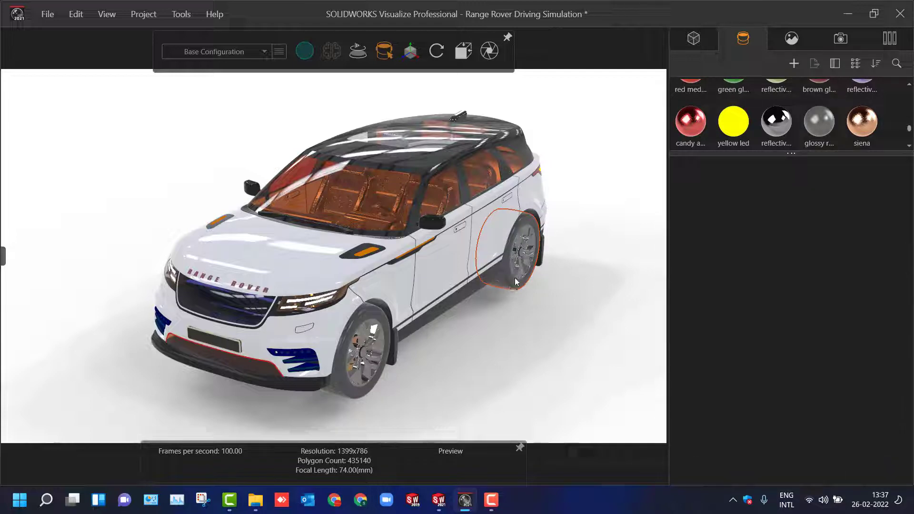
pyautogui.click(515, 281)
pyautogui.click(452, 344)
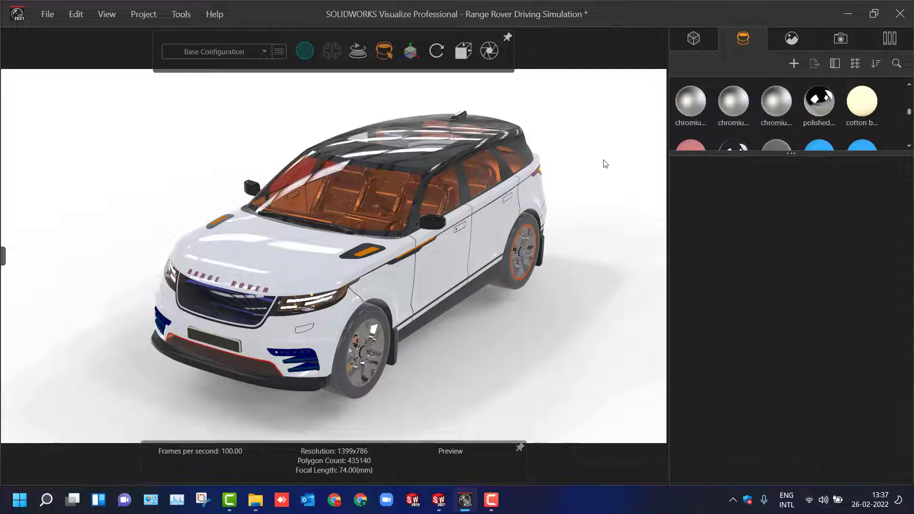
# - Show the model tree and expand test 2 and its Default group to reach the vehicle's individual parts
pyautogui.click(694, 38)
pyautogui.click(678, 87)
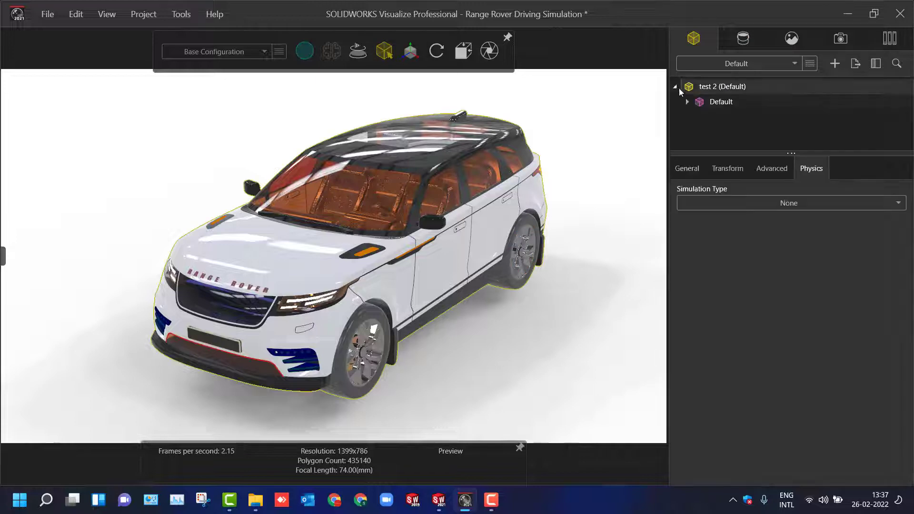
pyautogui.click(686, 102)
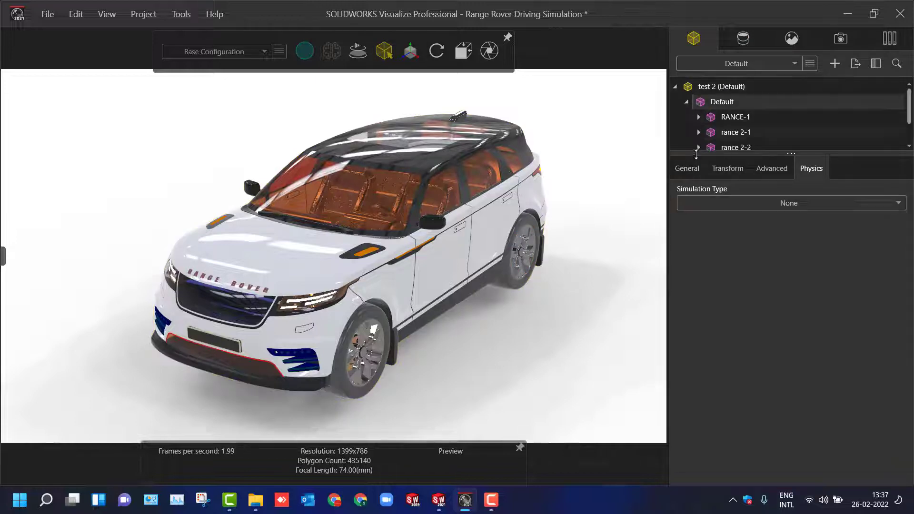
# - Enlarge the model tree, select the whole test 2 model and set its physics simulation type to Vehicle
pyautogui.moveTo(696, 153); pyautogui.dragTo(714, 406)
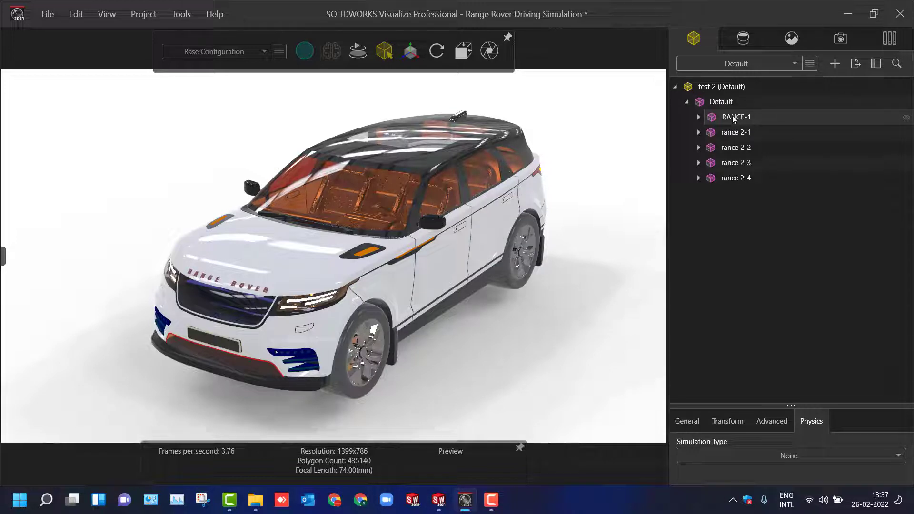
pyautogui.moveTo(733, 119)
pyautogui.click(753, 237)
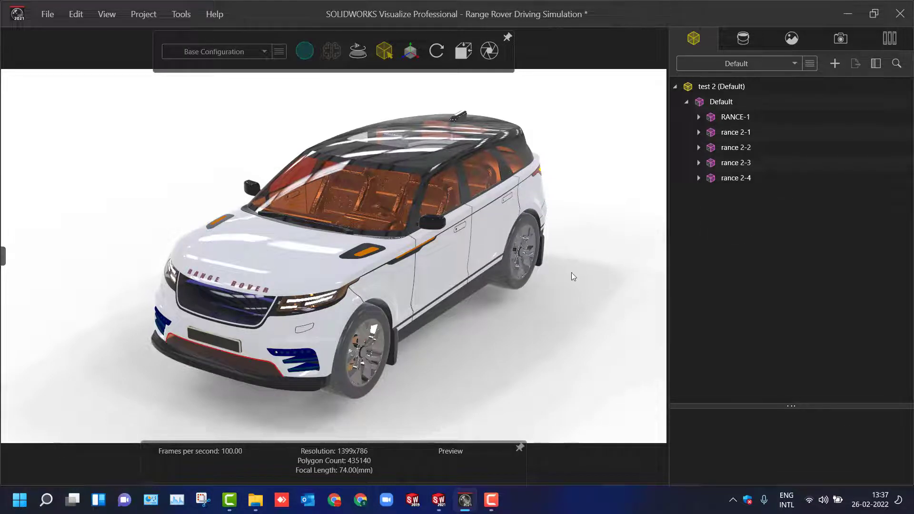
pyautogui.click(719, 88)
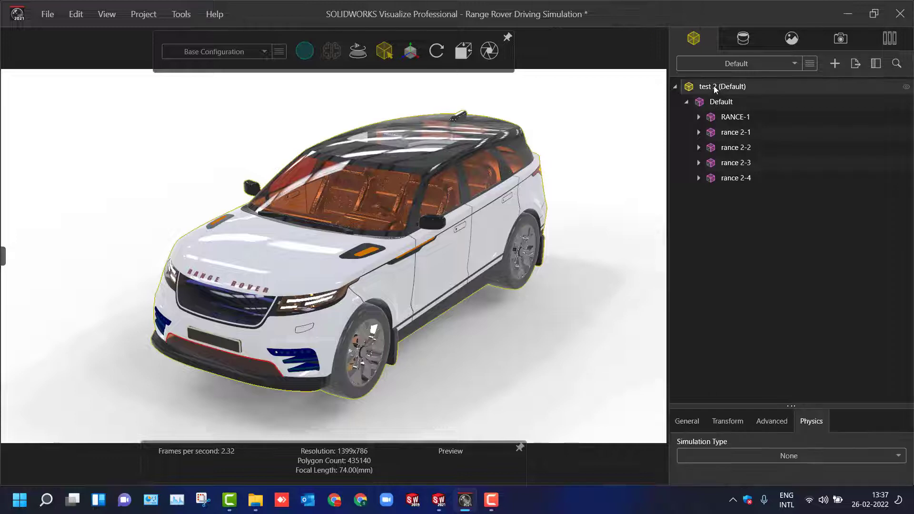
pyautogui.click(807, 454)
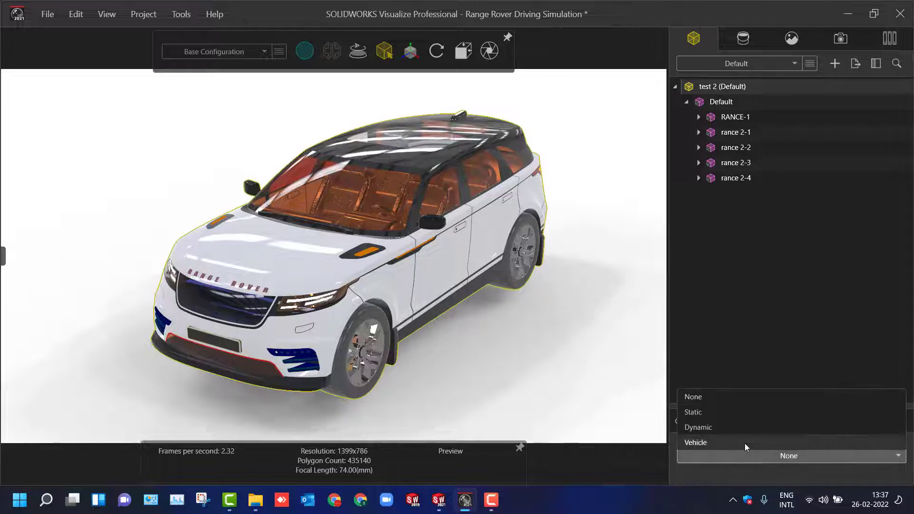
pyautogui.click(744, 444)
# - Start the vehicle setup wizard in Manual Mode and move its window clear of the wheel parts in the model tree
pyautogui.click(775, 477)
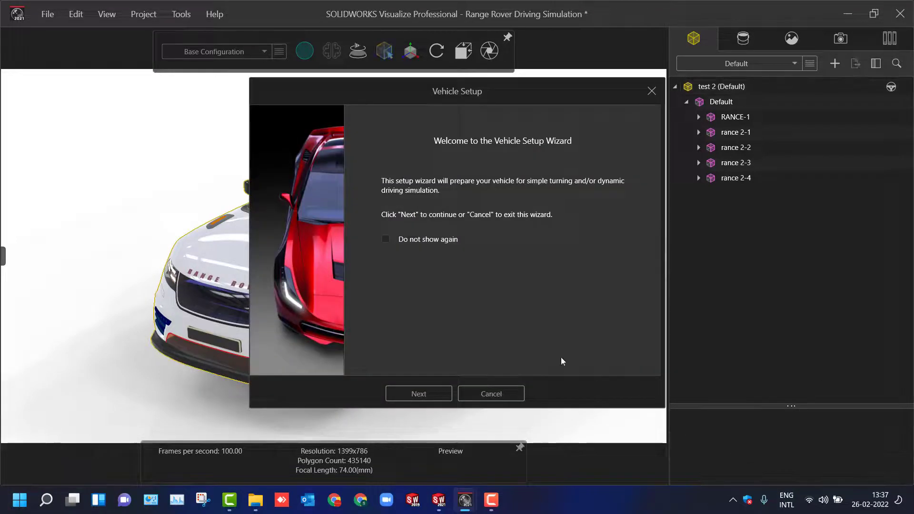
pyautogui.click(421, 394)
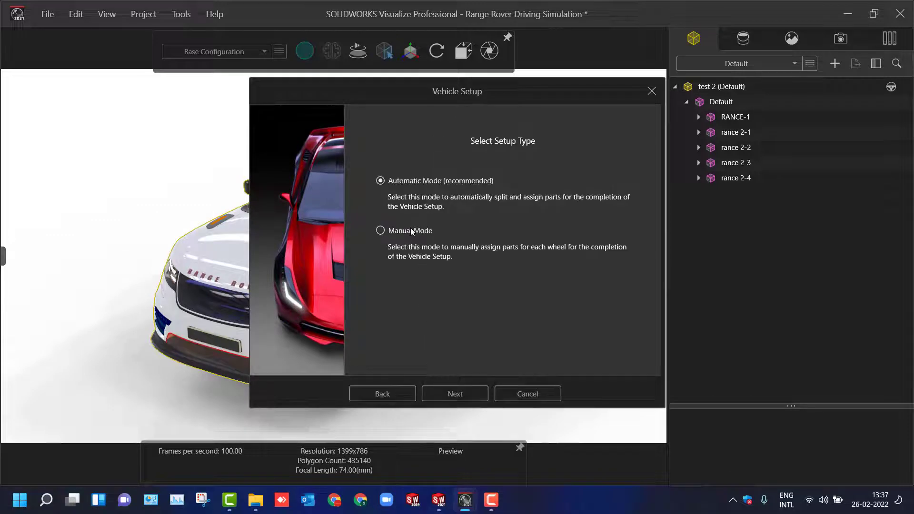
pyautogui.click(412, 232)
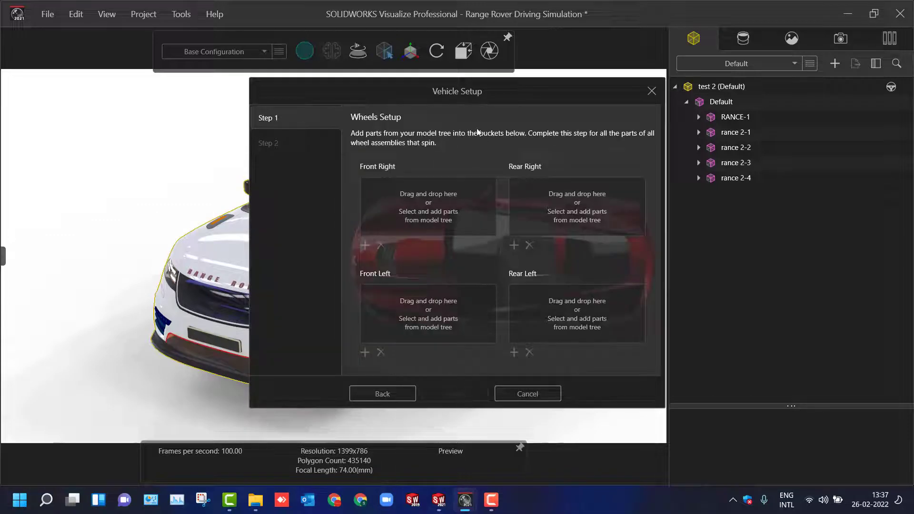
pyautogui.moveTo(461, 94); pyautogui.dragTo(671, 182)
pyautogui.click(581, 121)
pyautogui.moveTo(581, 122); pyautogui.dragTo(579, 147, button='middle')
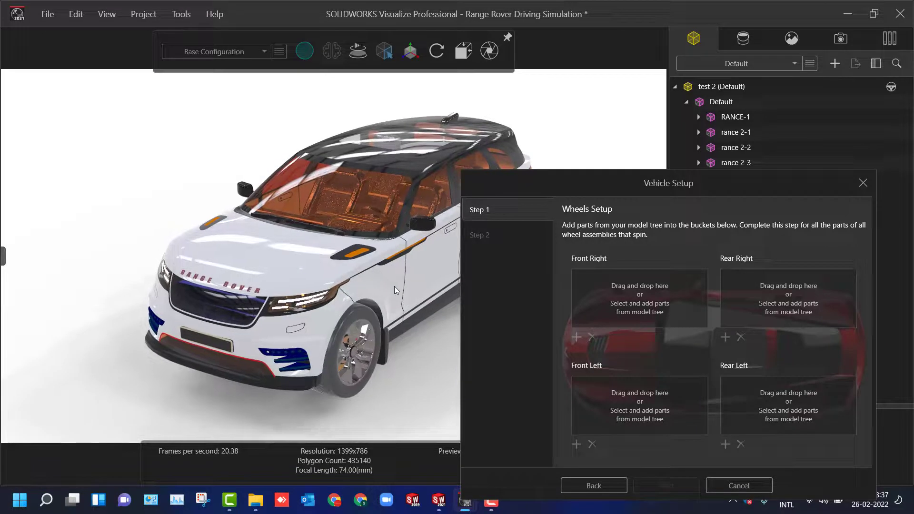
pyautogui.moveTo(608, 197); pyautogui.dragTo(690, 271)
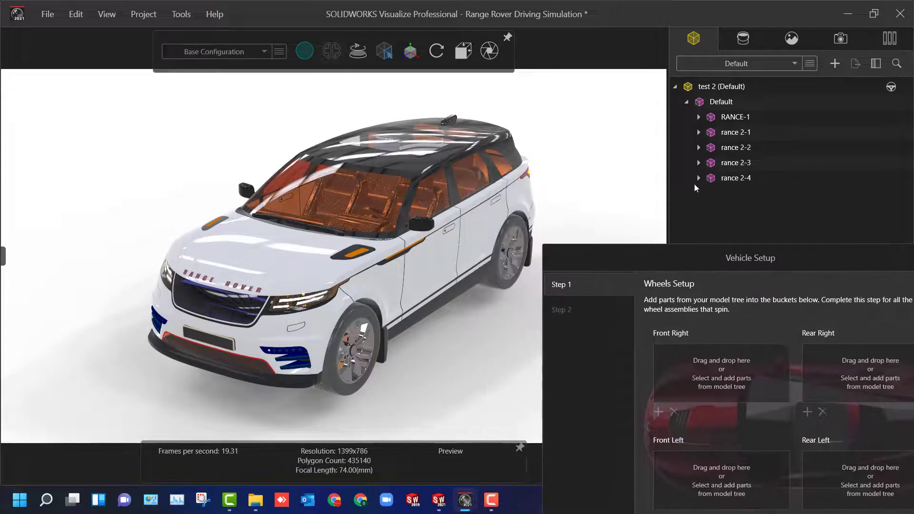
# - Assign rance 2-1 as the front left wheel and rance 2-2 as the rear left wheel
pyautogui.click(734, 134)
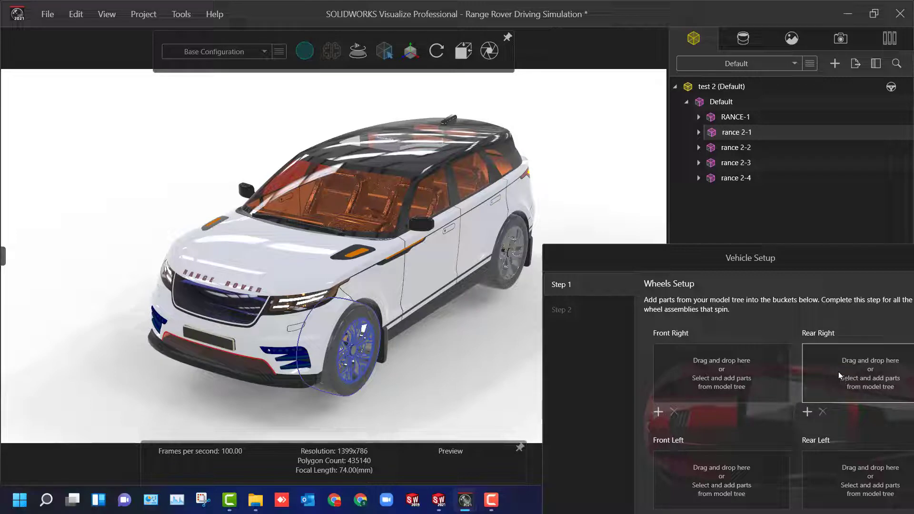
pyautogui.click(756, 459)
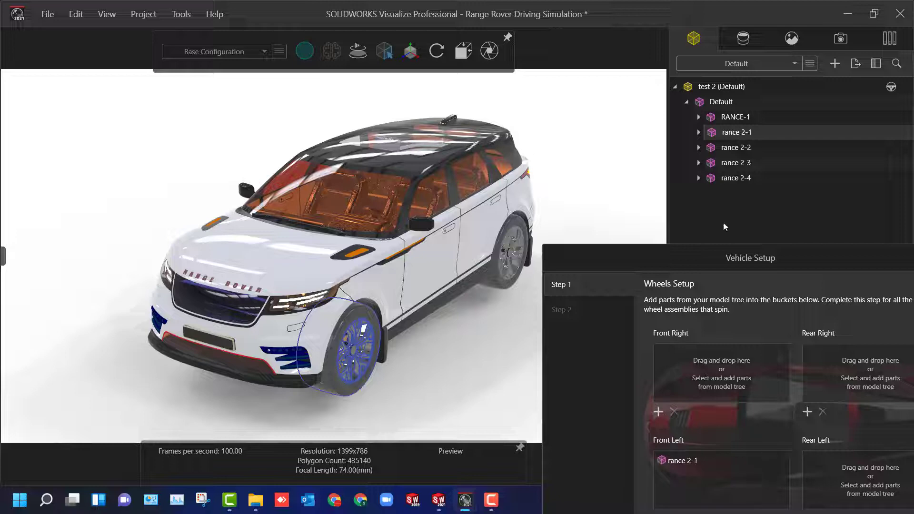
pyautogui.click(726, 149)
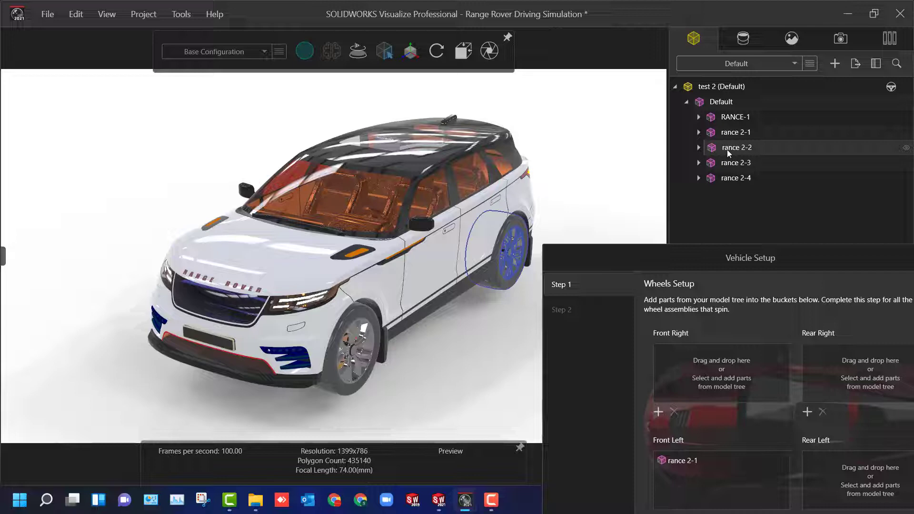
pyautogui.moveTo(727, 149); pyautogui.dragTo(836, 485)
# - Assign rance 2-3 as the front right wheel and rance 2-4 as the rear right wheel
pyautogui.click(729, 164)
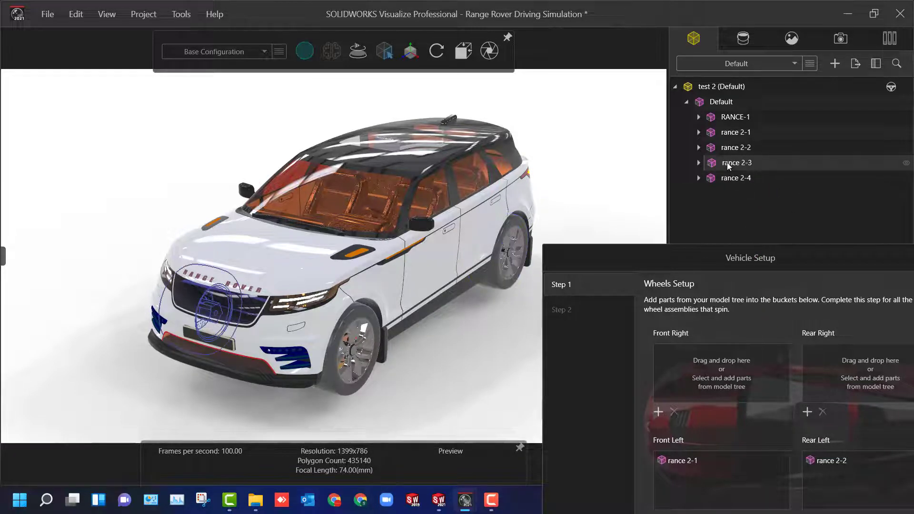
pyautogui.moveTo(727, 163); pyautogui.dragTo(723, 371)
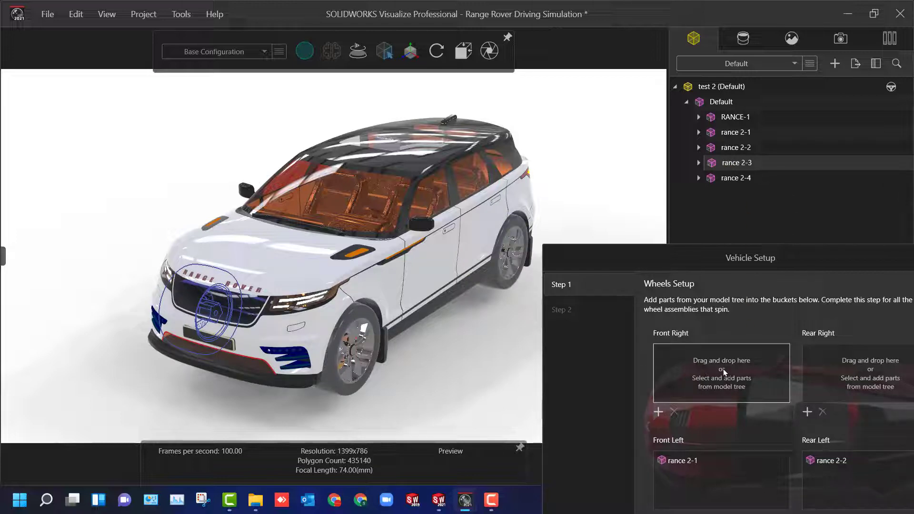
pyautogui.moveTo(724, 370); pyautogui.dragTo(723, 369)
pyautogui.click(737, 179)
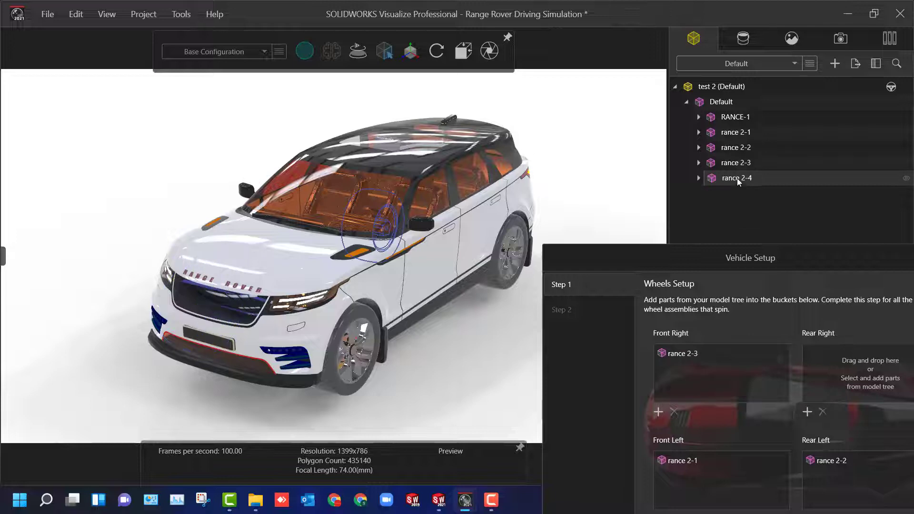
pyautogui.moveTo(737, 179); pyautogui.dragTo(840, 371)
# - Proceed to the calipers setup, leave all four calipers unassigned and apply the vehicle setup
pyautogui.moveTo(762, 259); pyautogui.dragTo(622, 156)
pyautogui.click(616, 457)
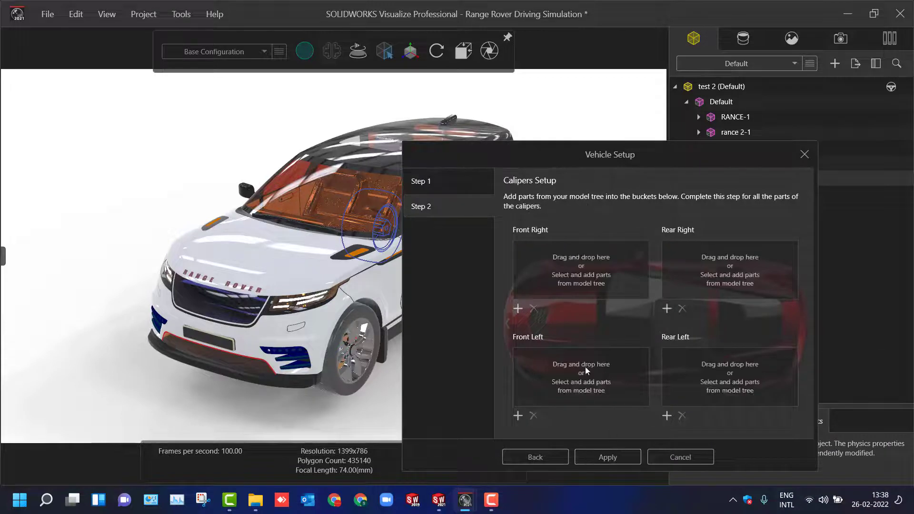
pyautogui.click(605, 457)
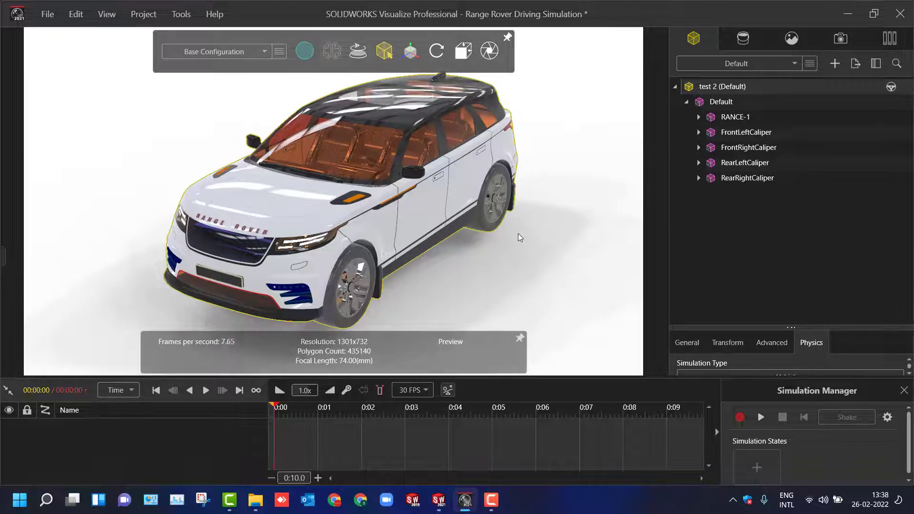
# - Enlarge the physics properties, keep Controller as the driving behavior and set the vehicle type to Large SUV
pyautogui.scroll(-10, 518, 233)
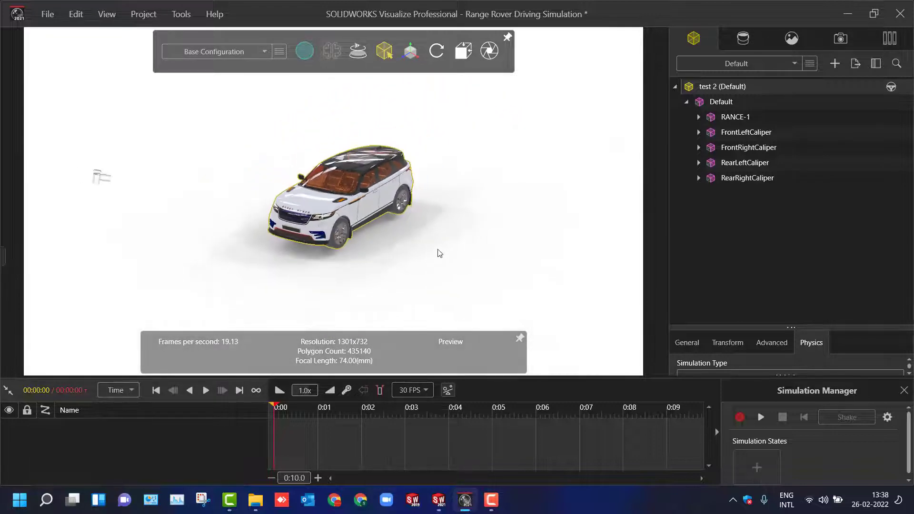
pyautogui.scroll(-3, 439, 252)
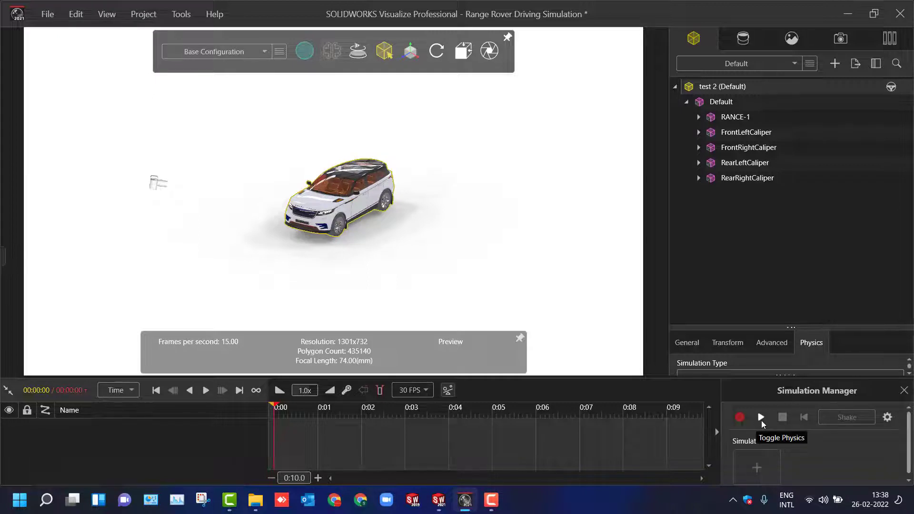
pyautogui.moveTo(765, 327); pyautogui.dragTo(772, 163)
pyautogui.click(748, 264)
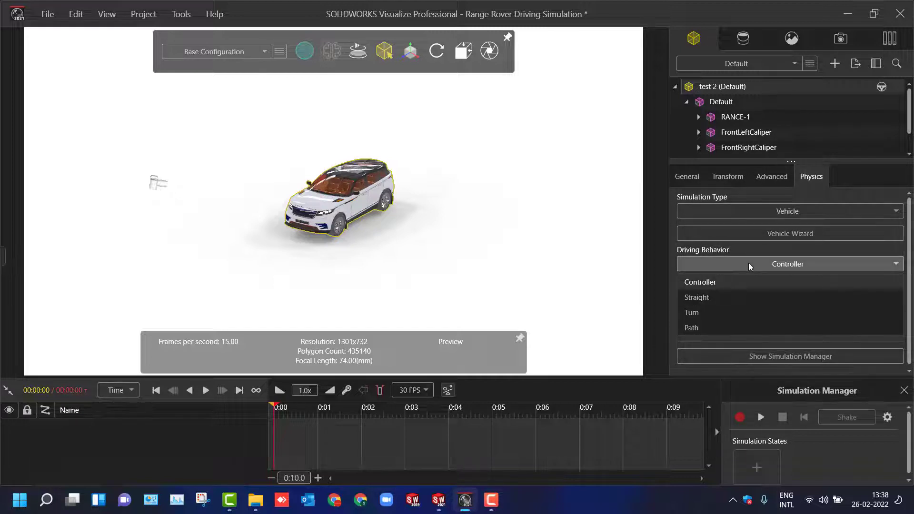
pyautogui.click(748, 263)
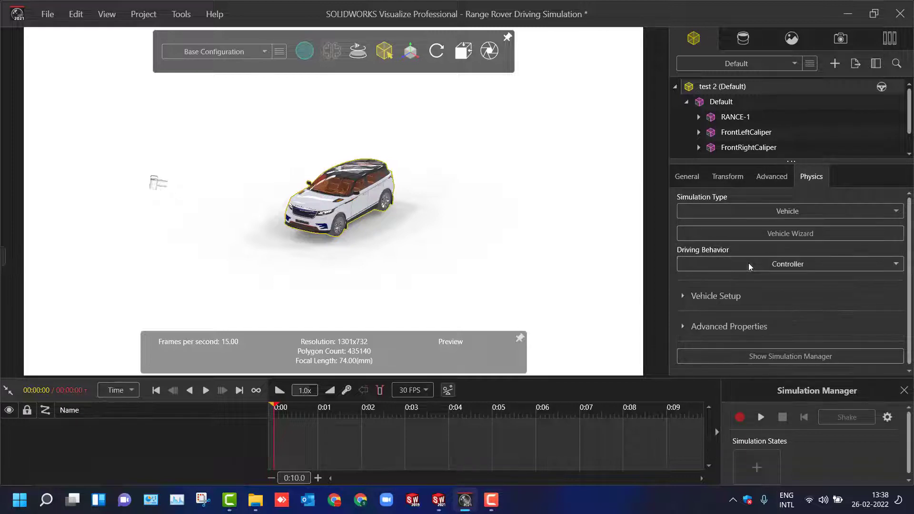
pyautogui.click(684, 297)
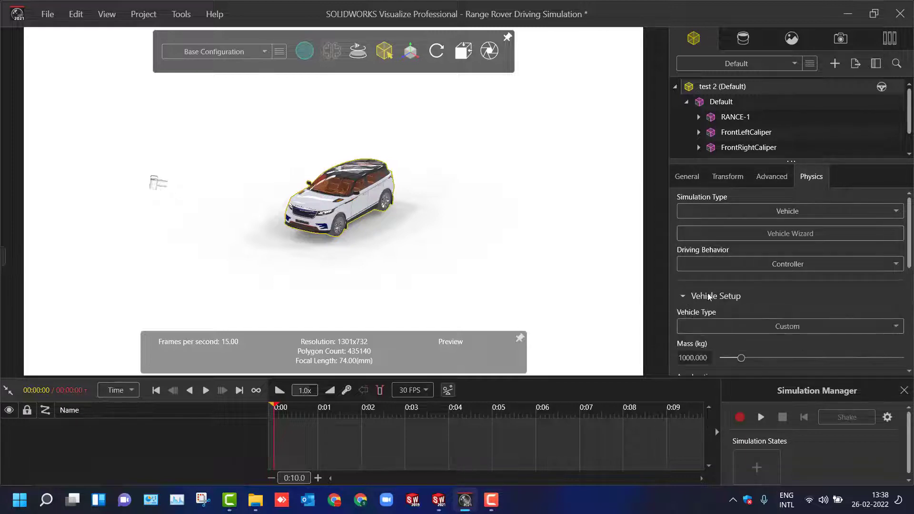
pyautogui.click(764, 325)
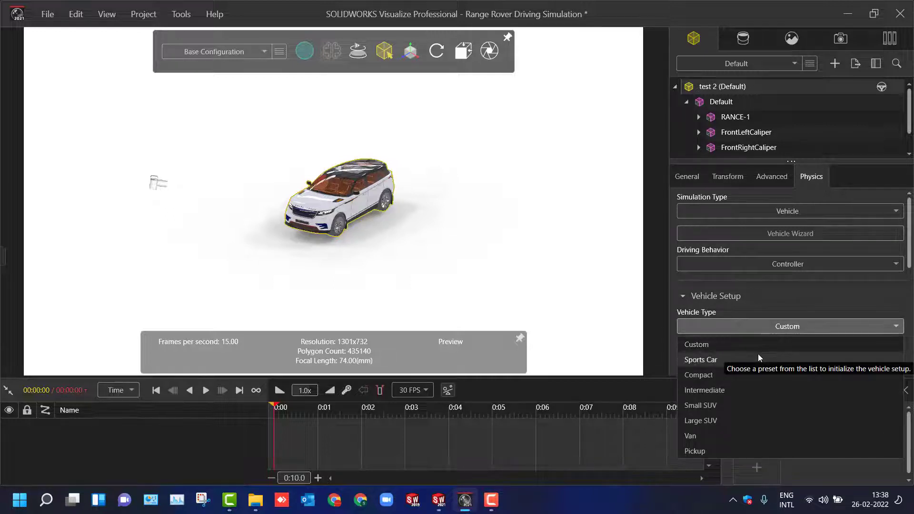
pyautogui.click(765, 417)
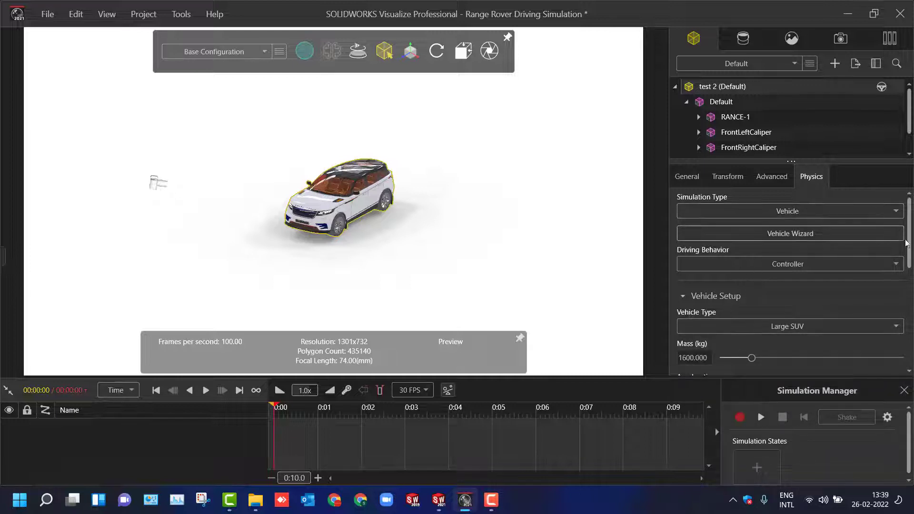
# - Set the vehicle's drive wheels to Front and its brake wheels to Rear
pyautogui.scroll(-5, 778, 213)
pyautogui.scroll(-5, 790, 281)
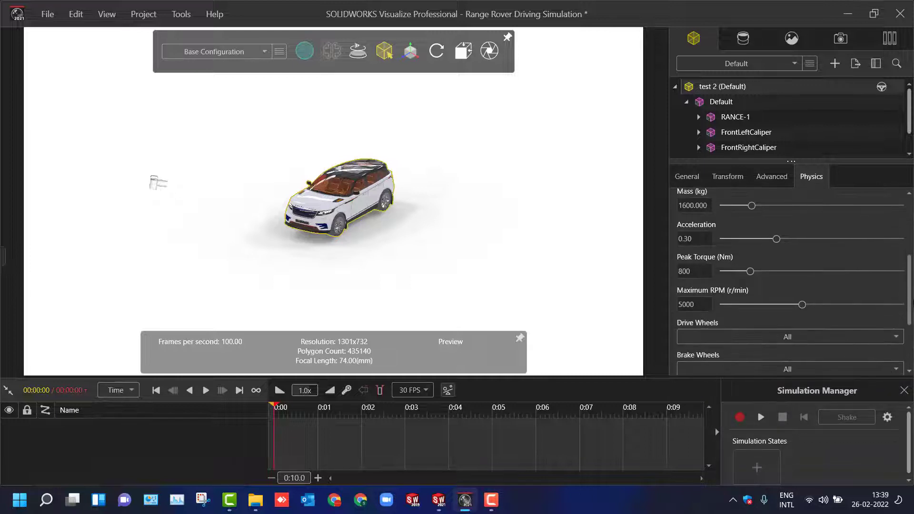
pyautogui.scroll(-1, 852, 334)
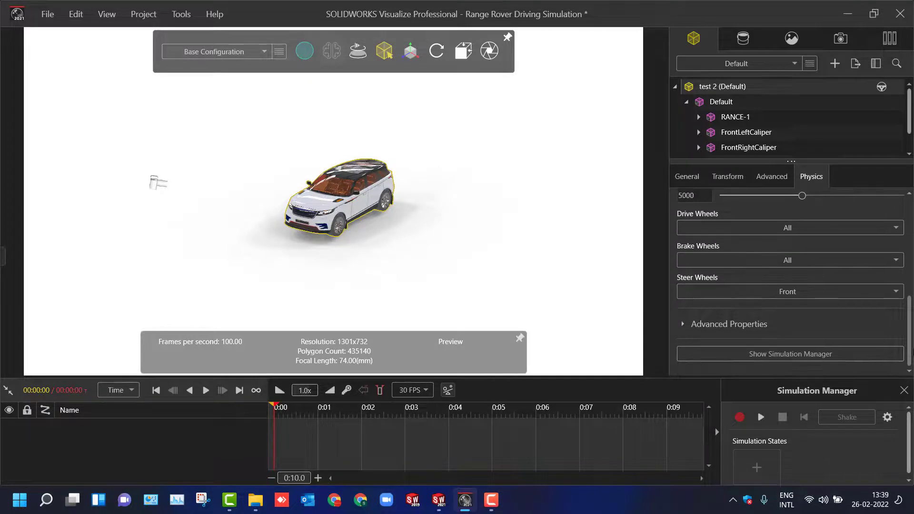
pyautogui.click(724, 227)
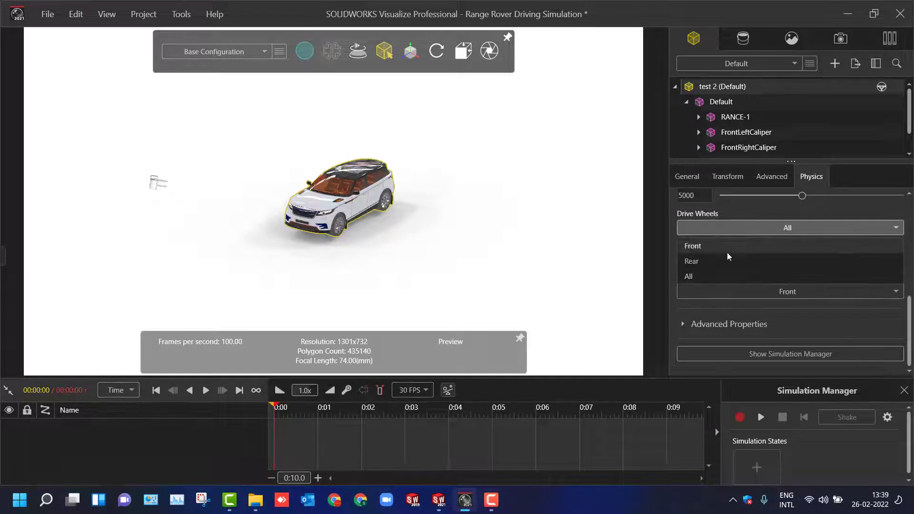
pyautogui.click(727, 247)
pyautogui.click(735, 263)
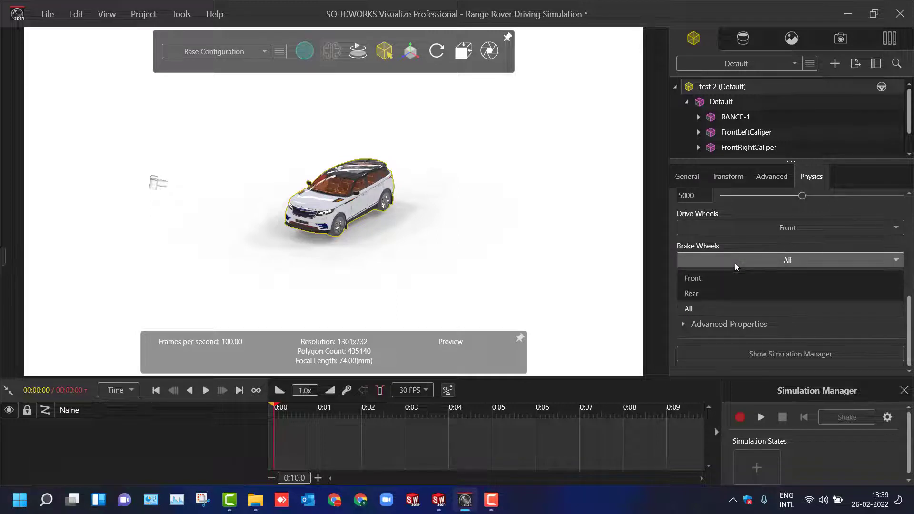
pyautogui.click(735, 263)
pyautogui.click(735, 263)
pyautogui.click(723, 292)
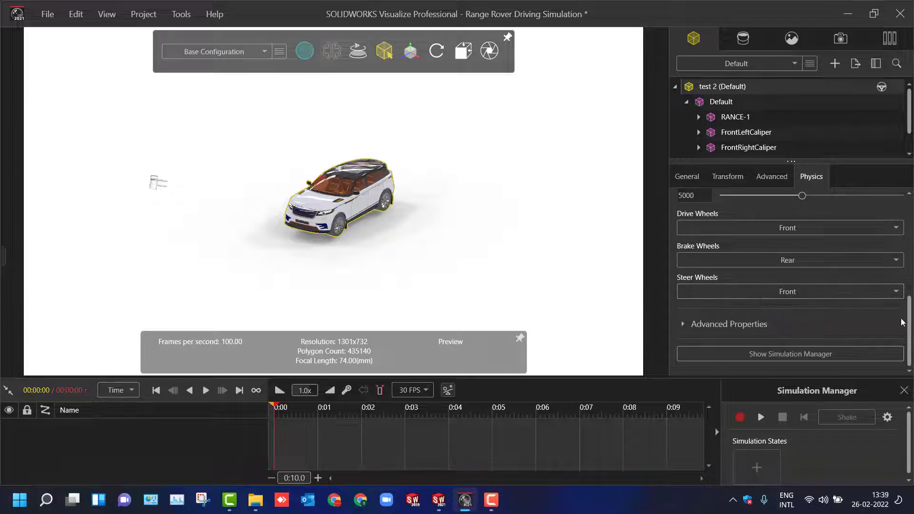
# - Run the physics simulation, save a simulation state, and show the simulation's gravity setting
pyautogui.click(764, 418)
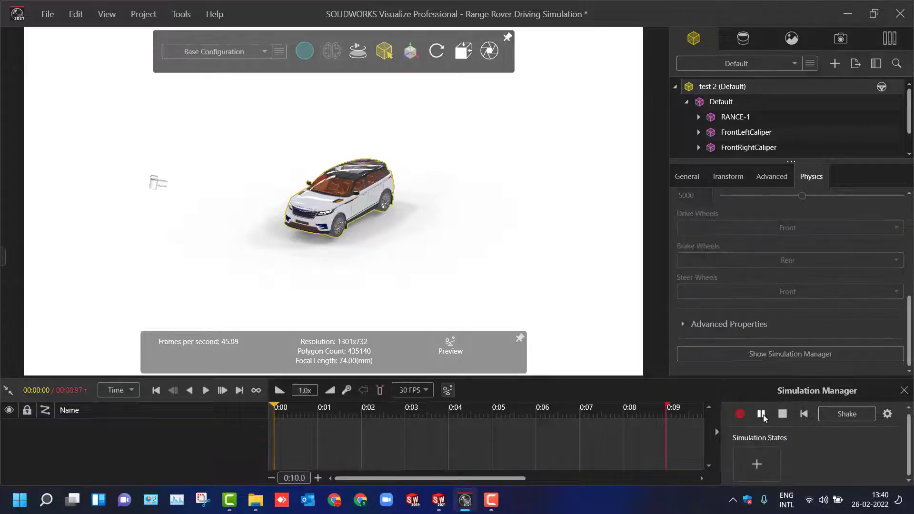
pyautogui.click(756, 465)
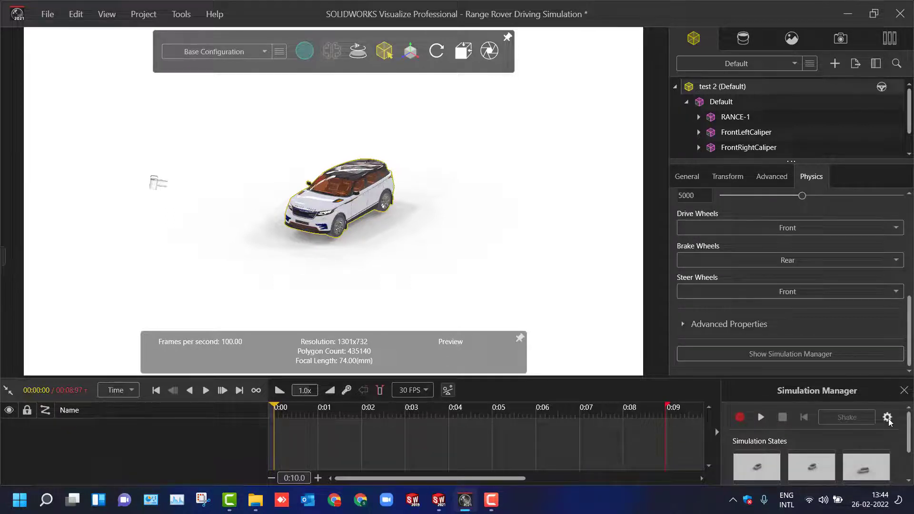
pyautogui.click(887, 418)
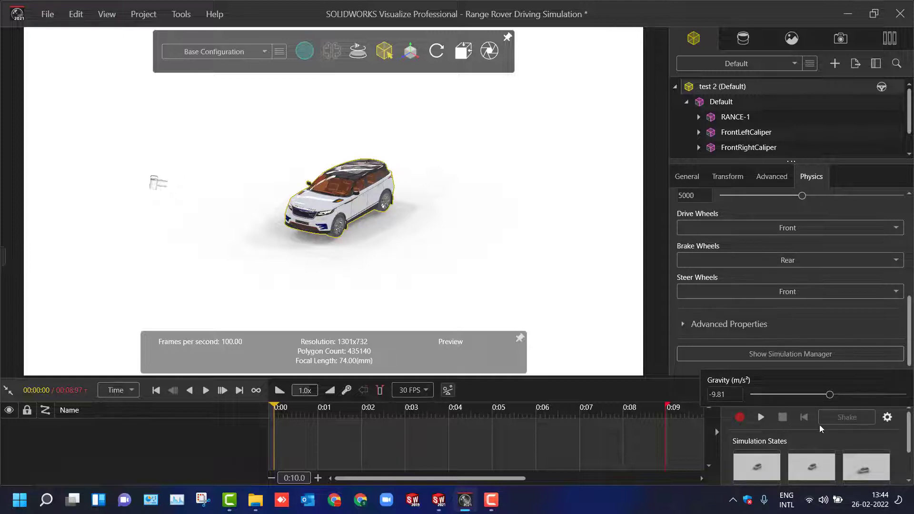
# - Record the Range Rover's driving simulation, stop the physics, and play back the recorded animation
pyautogui.click(738, 418)
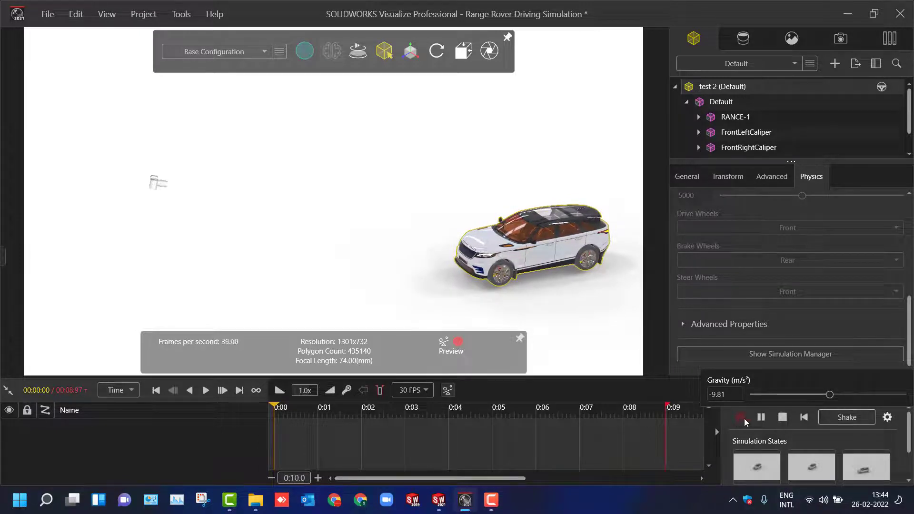
pyautogui.click(780, 422)
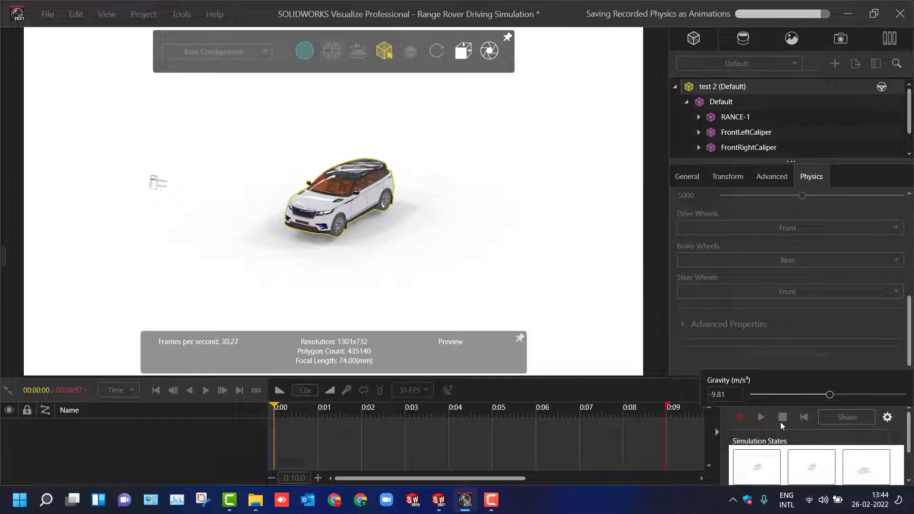
pyautogui.click(206, 390)
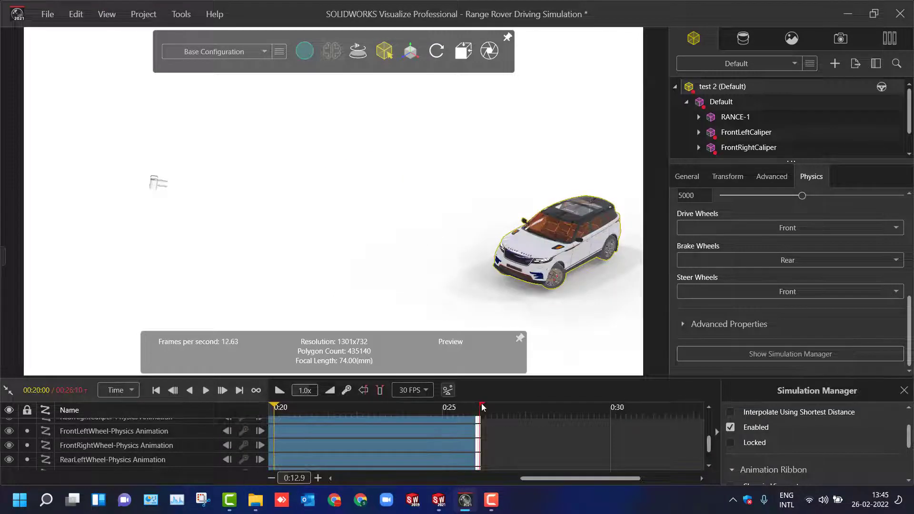
# - Set the timeline's end marker to 00:26:07 at the end of the physics animation, then play it briefly and pause
pyautogui.moveTo(482, 406); pyautogui.dragTo(481, 406)
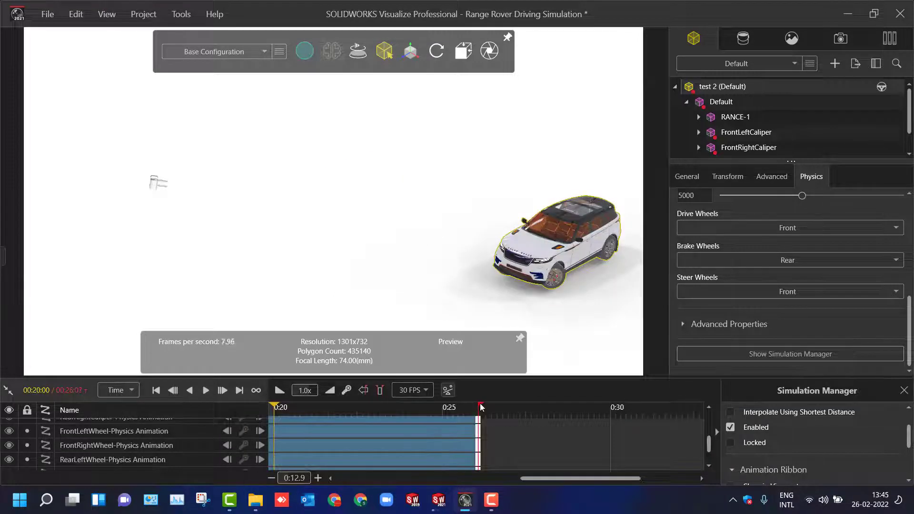
pyautogui.click(206, 391)
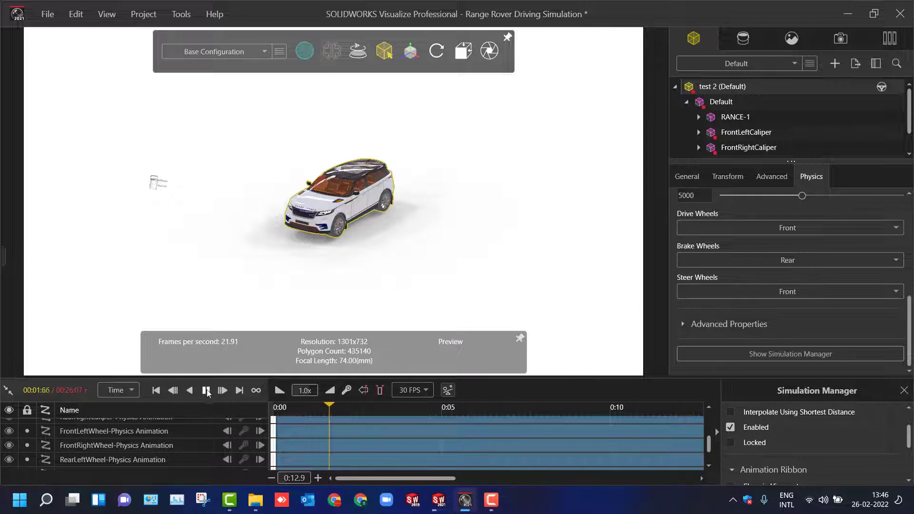
pyautogui.click(206, 390)
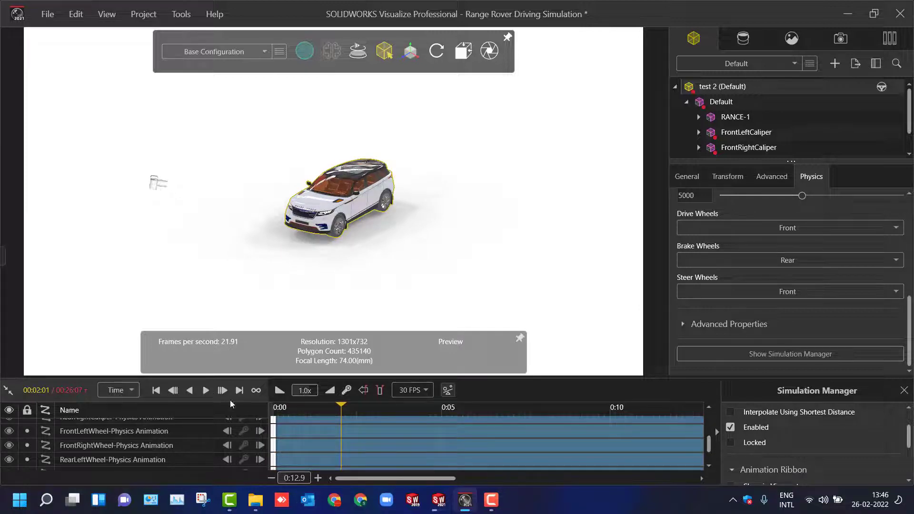
# - Set up the animation output to create a movie in MPEG-4 format, covering frames 1 to 782
pyautogui.click(489, 51)
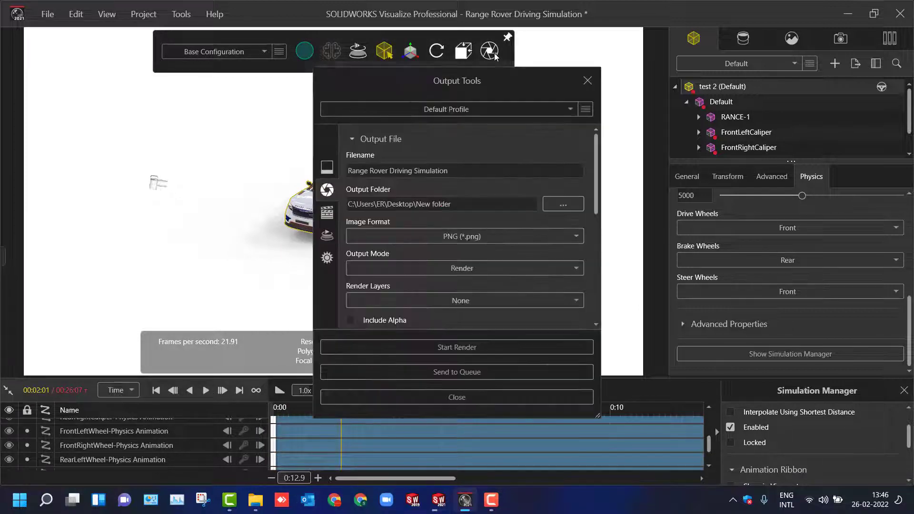
pyautogui.click(328, 213)
pyautogui.click(467, 226)
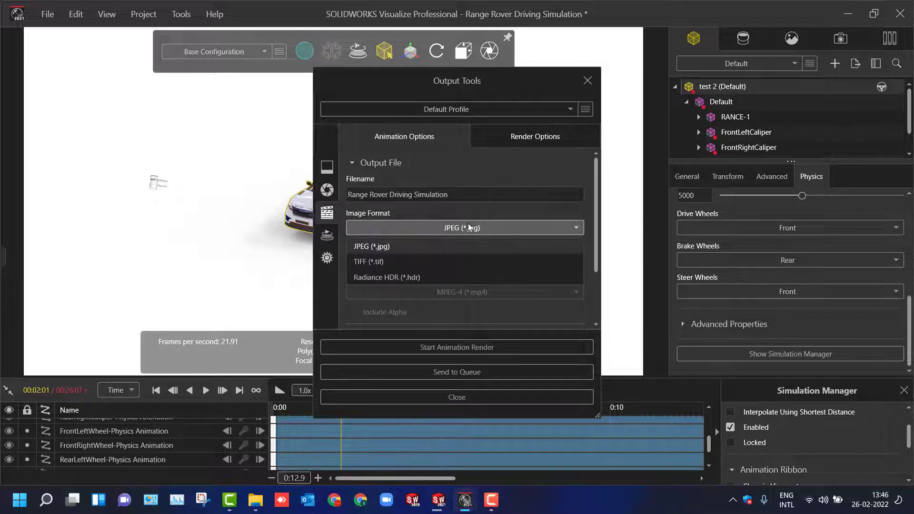
pyautogui.click(467, 227)
pyautogui.moveTo(594, 250); pyautogui.dragTo(596, 323)
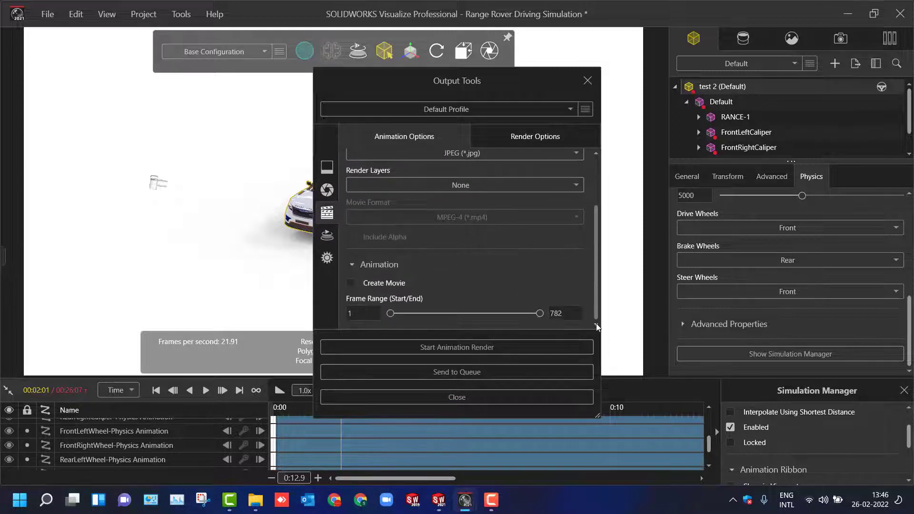
pyautogui.click(393, 283)
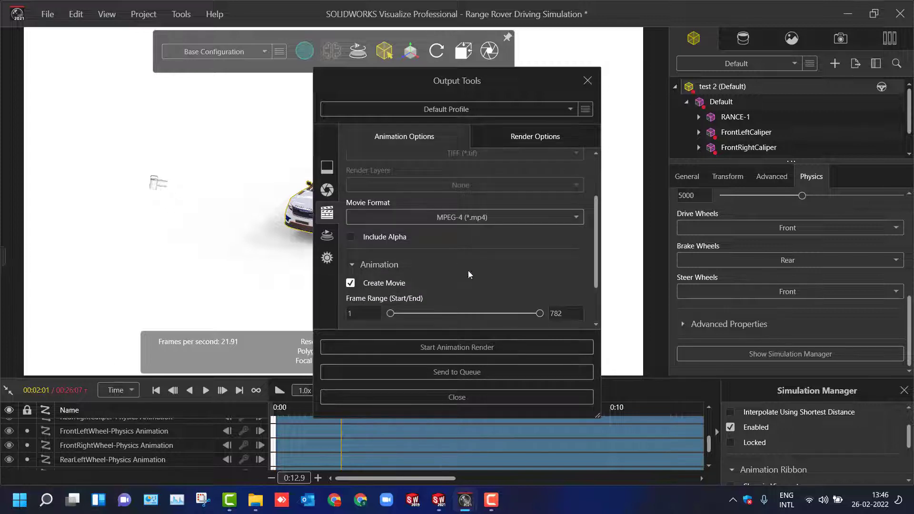
pyautogui.click(526, 218)
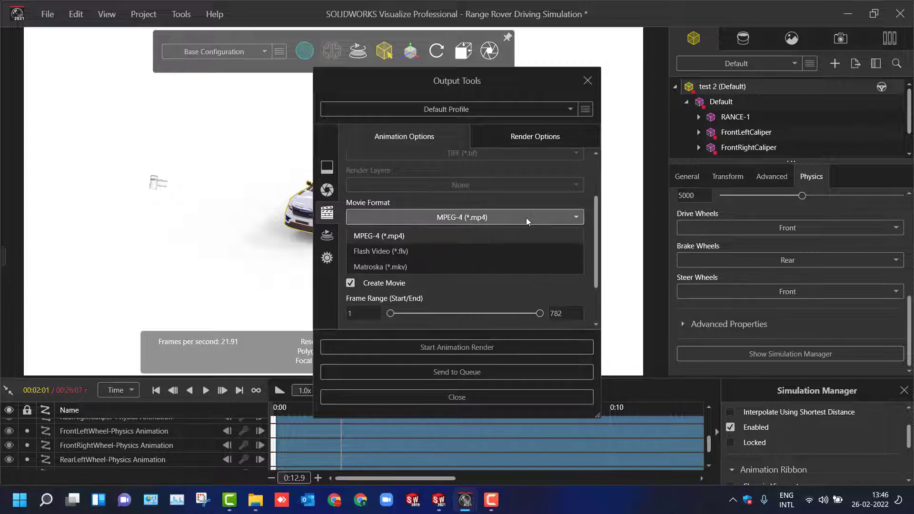
pyautogui.click(527, 218)
# - Select the Preview renderer for the 1920 x 1080 output and start the animation render
pyautogui.click(522, 138)
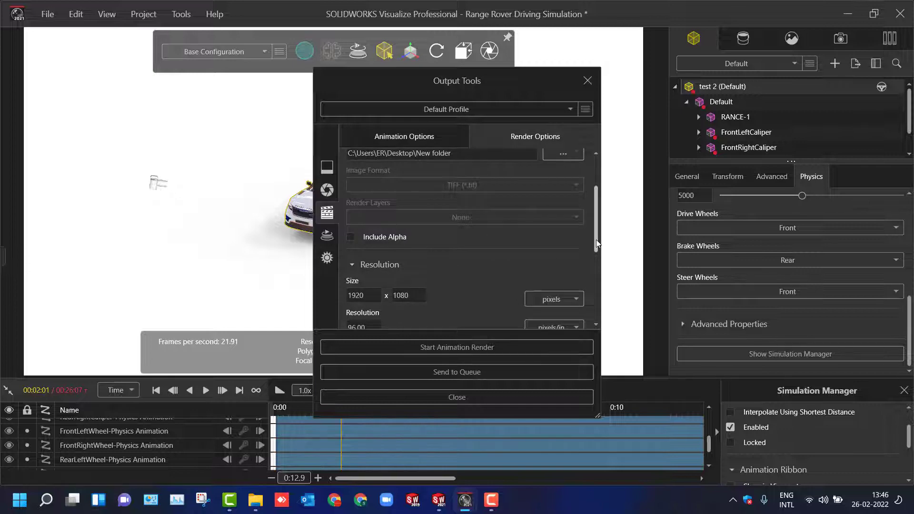
pyautogui.moveTo(596, 239); pyautogui.dragTo(594, 311)
pyautogui.click(376, 240)
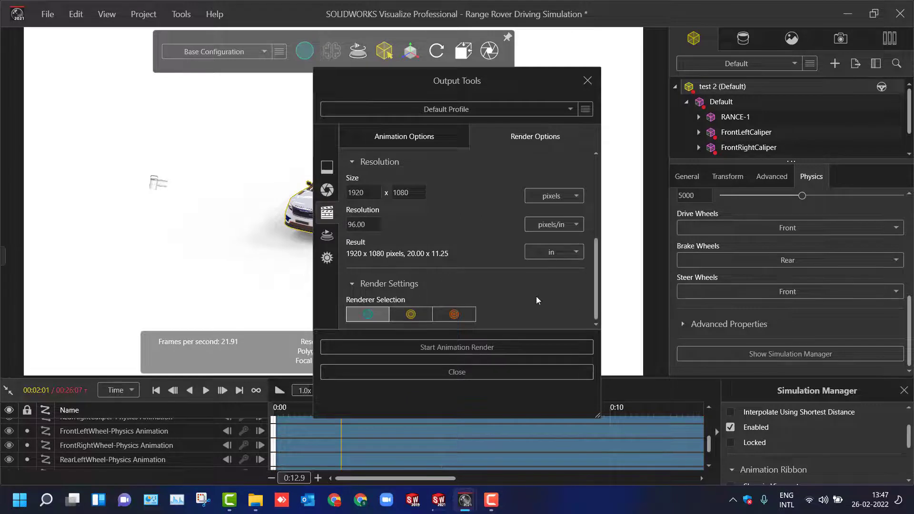
pyautogui.scroll(3, 536, 296)
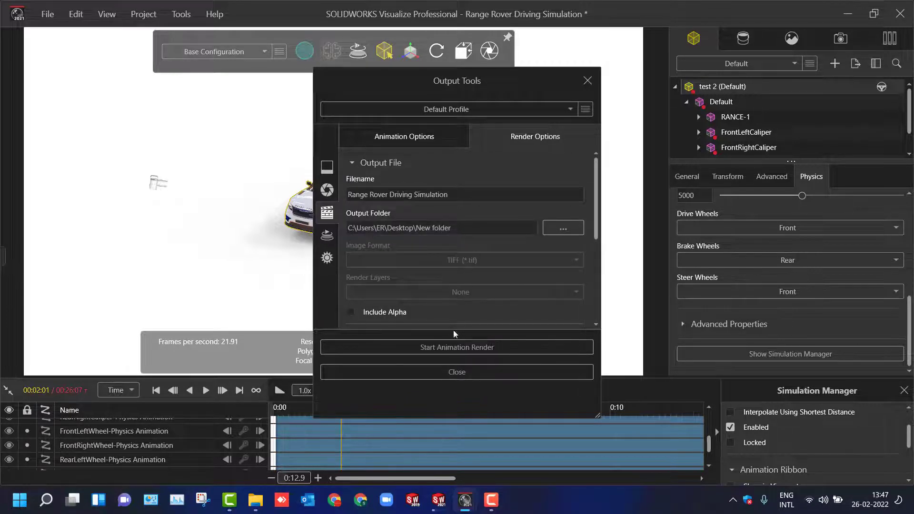
pyautogui.click(452, 348)
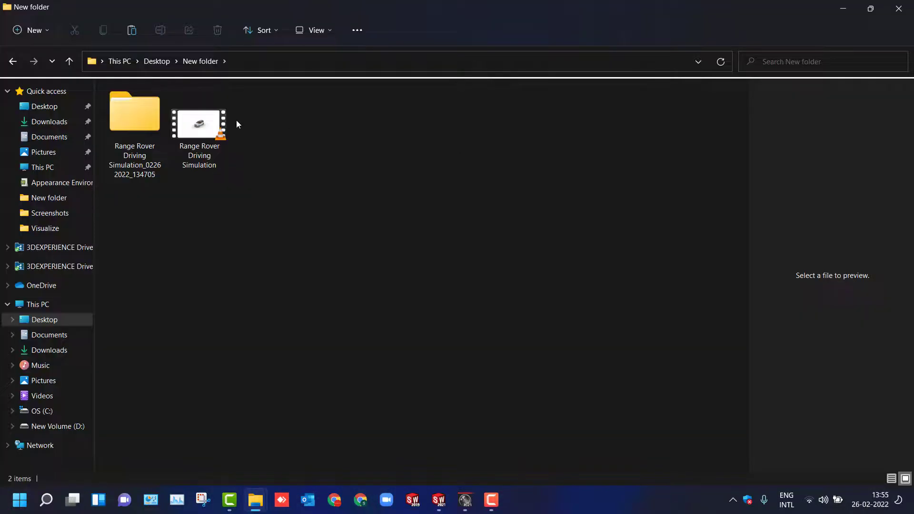
# - Open the rendered Range Rover Driving Simulation.mp4 in VLC media player and watch it in full screen
pyautogui.doubleClick(233, 120)
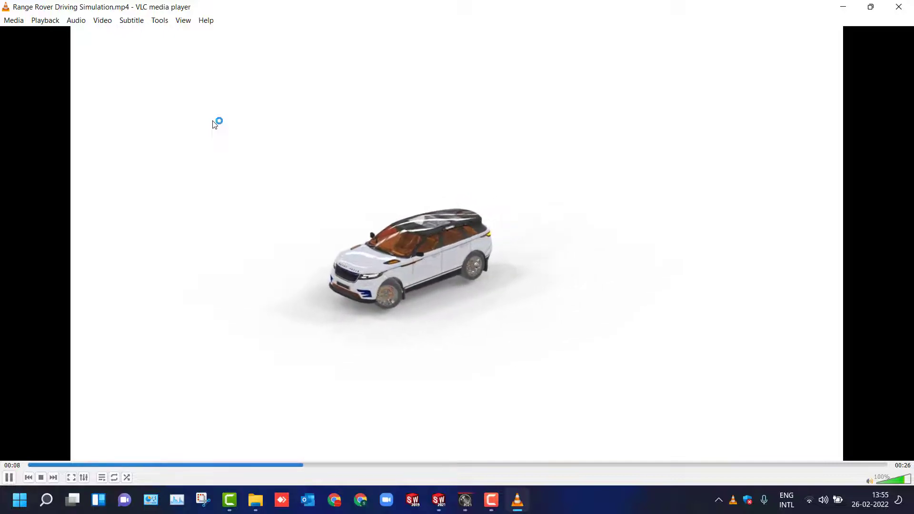
pyautogui.doubleClick(257, 131)
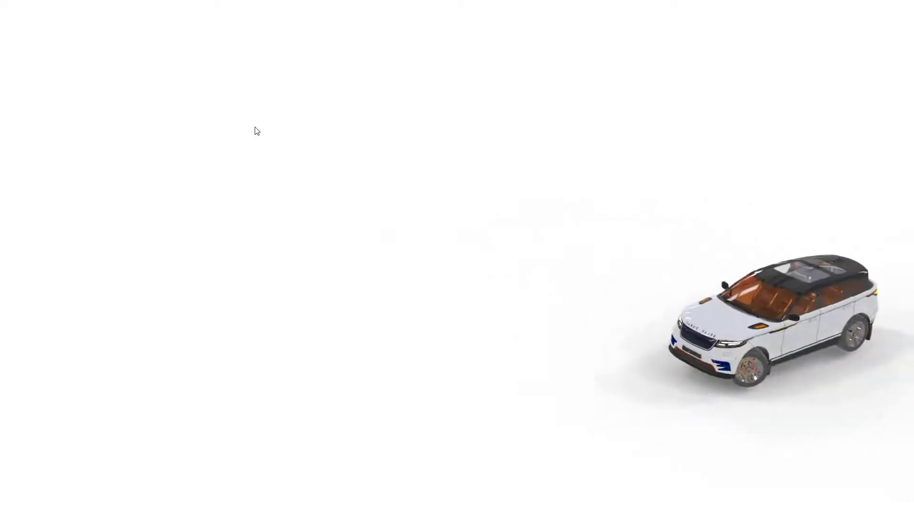
pyautogui.moveTo(340, 174)
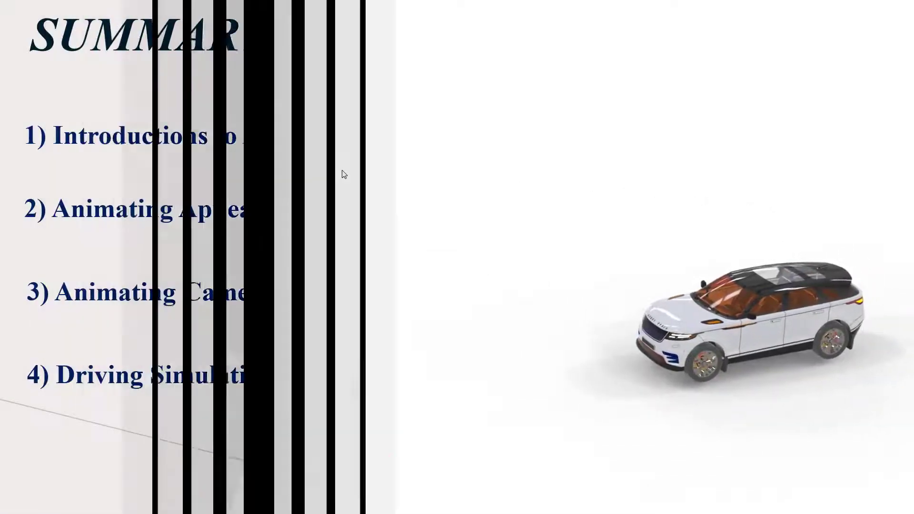